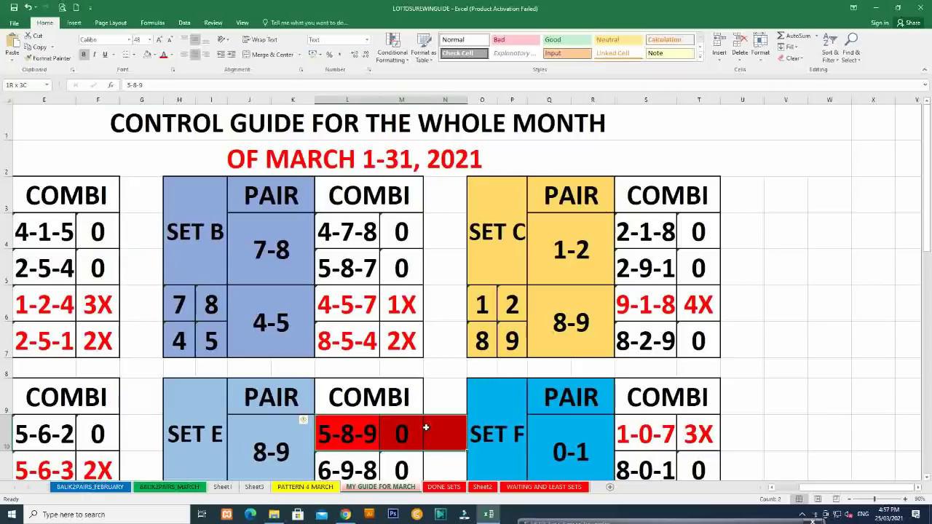
# Remove the red fill from the 5-8-9 row of Set E
pyautogui.click(148, 56)
pyautogui.scroll(-3, 190, 261)
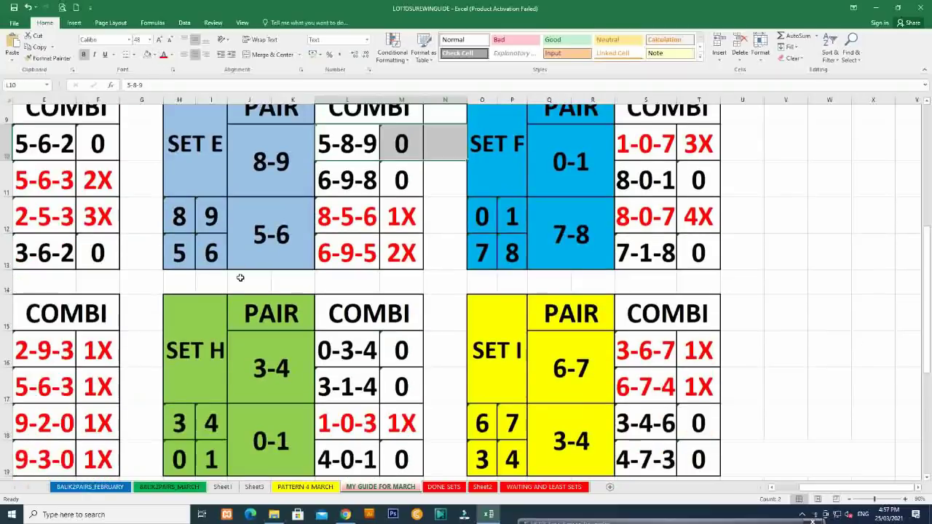
pyautogui.scroll(1, 233, 270)
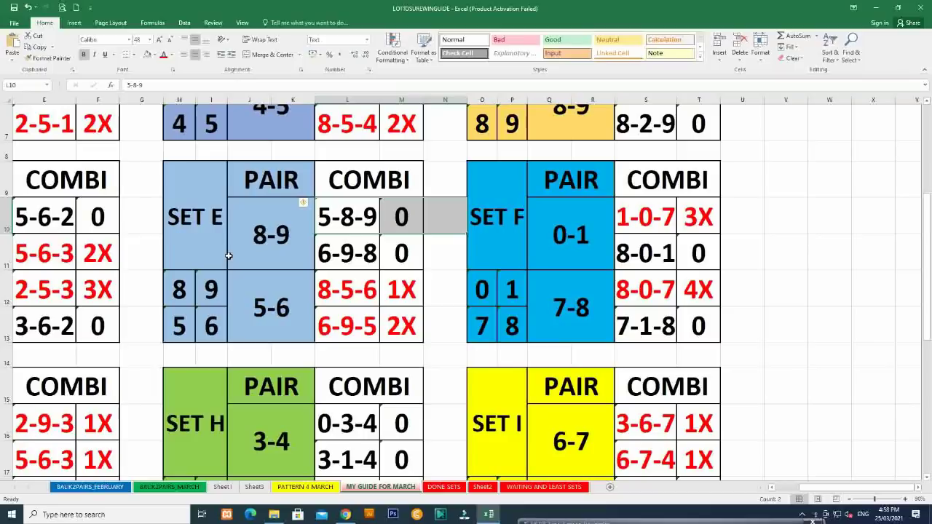
pyautogui.scroll(2, 168, 206)
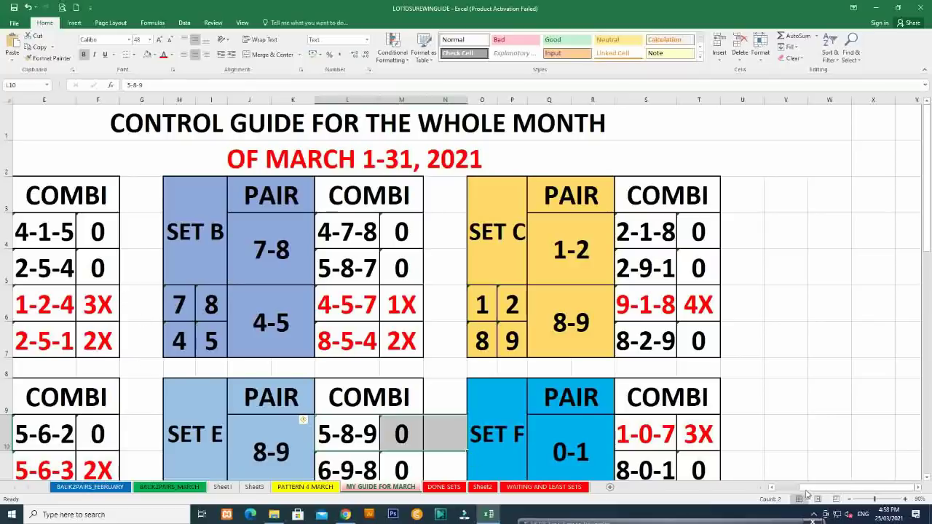
# Enter x in the blank cells beside Set A's 4-1-5 and 2-5-4 rows
pyautogui.hscroll(-4, 807, 496)
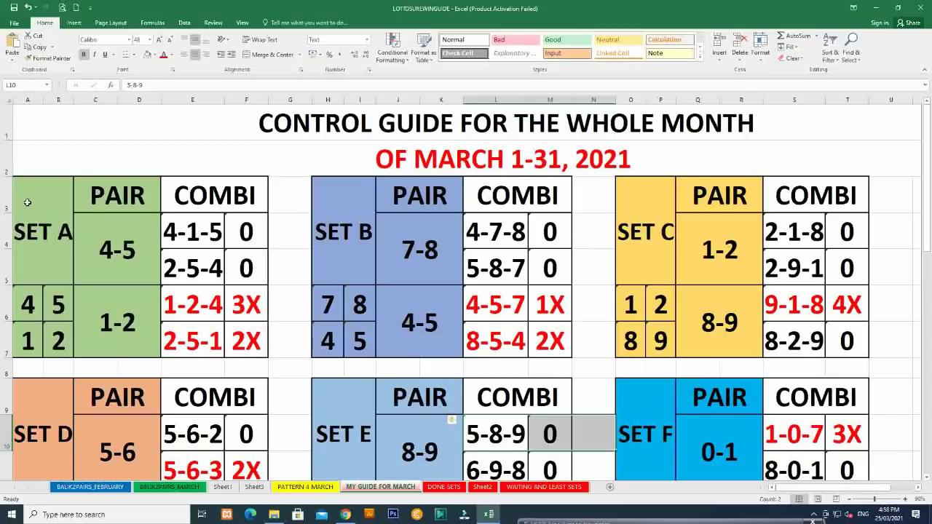
pyautogui.moveTo(25, 203); pyautogui.dragTo(218, 318)
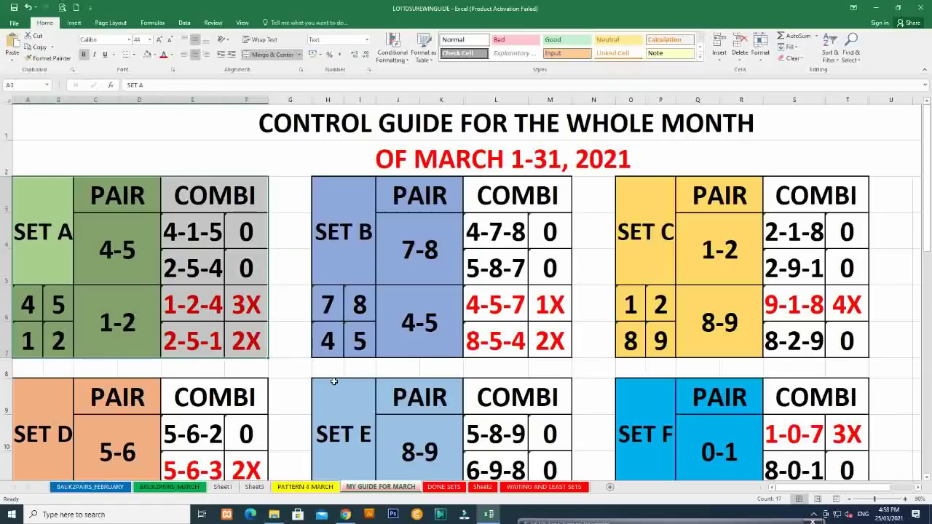
pyautogui.click(282, 232)
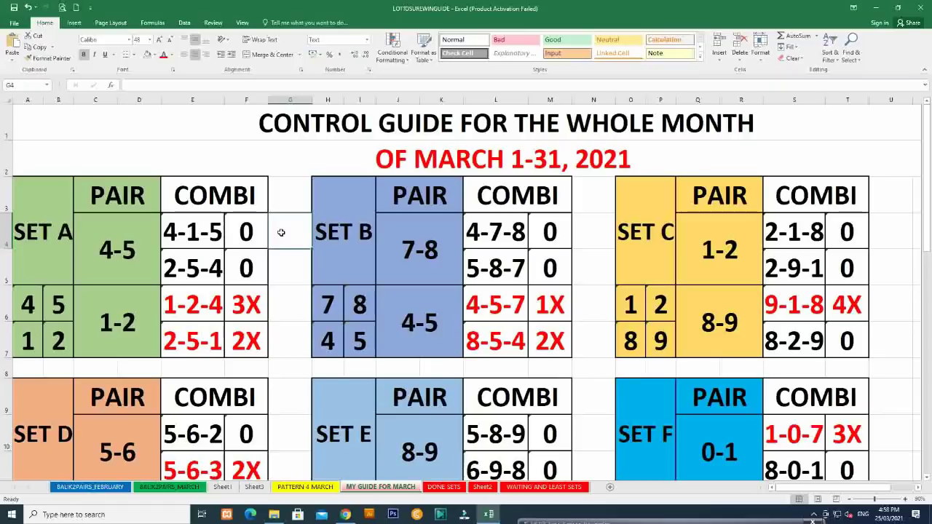
pyautogui.write('x')
pyautogui.press('Return')
pyautogui.write('x')
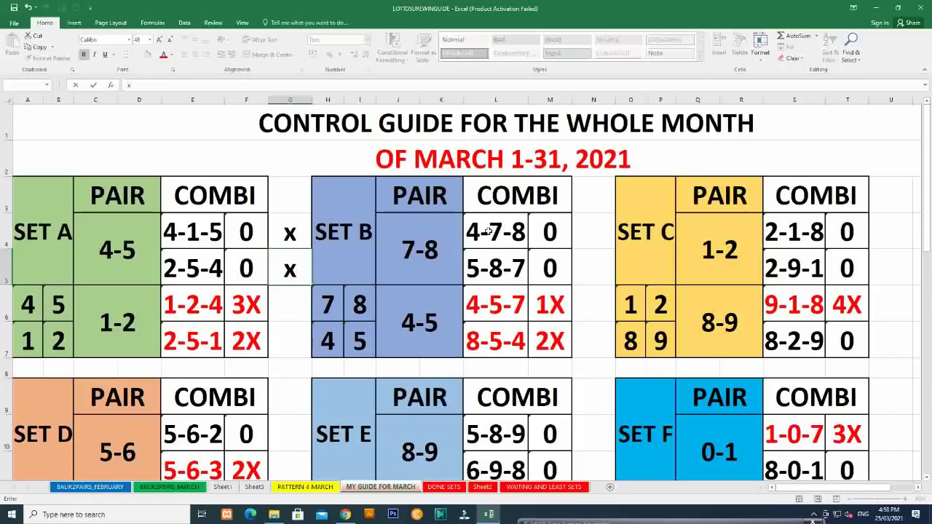
# Colour Set B's 4-7-8 combination and its count red, and set the count to 1x
pyautogui.moveTo(489, 232); pyautogui.dragTo(551, 231)
pyautogui.click(163, 56)
pyautogui.click(549, 231)
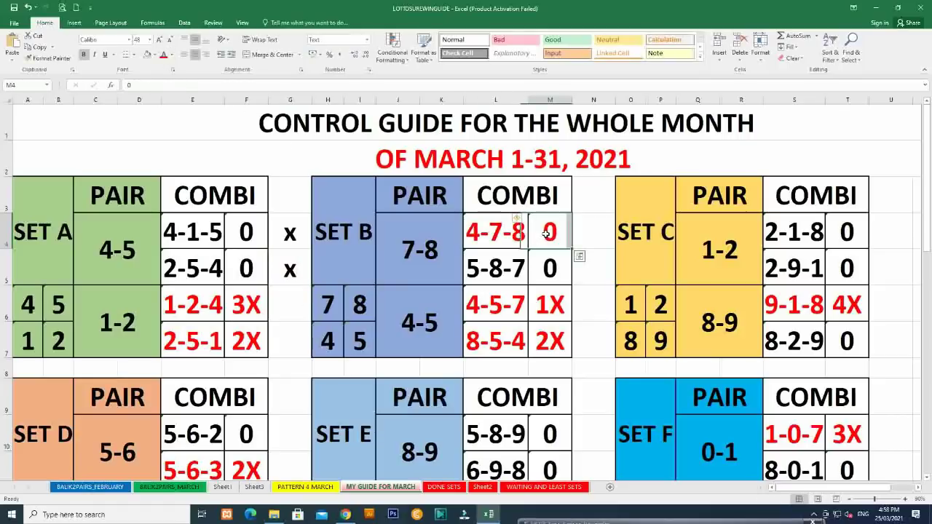
pyautogui.write('2')
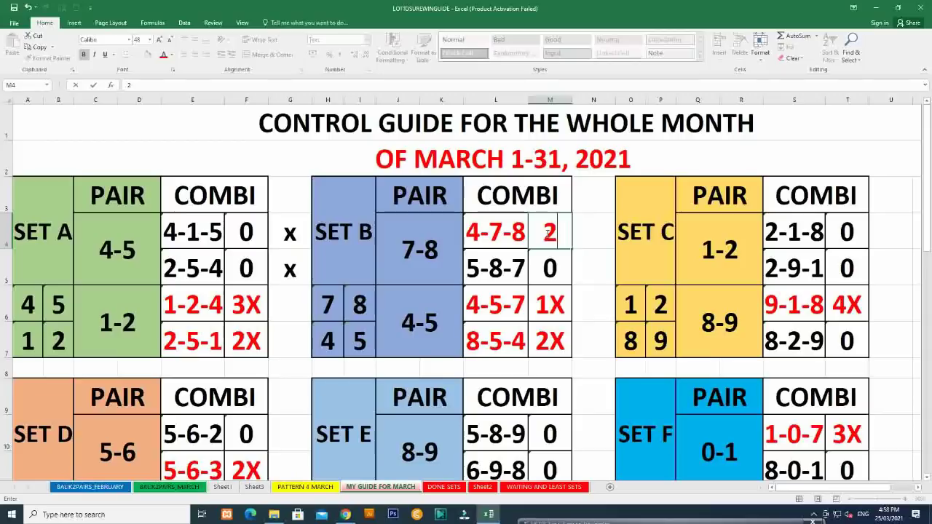
pyautogui.write('x')
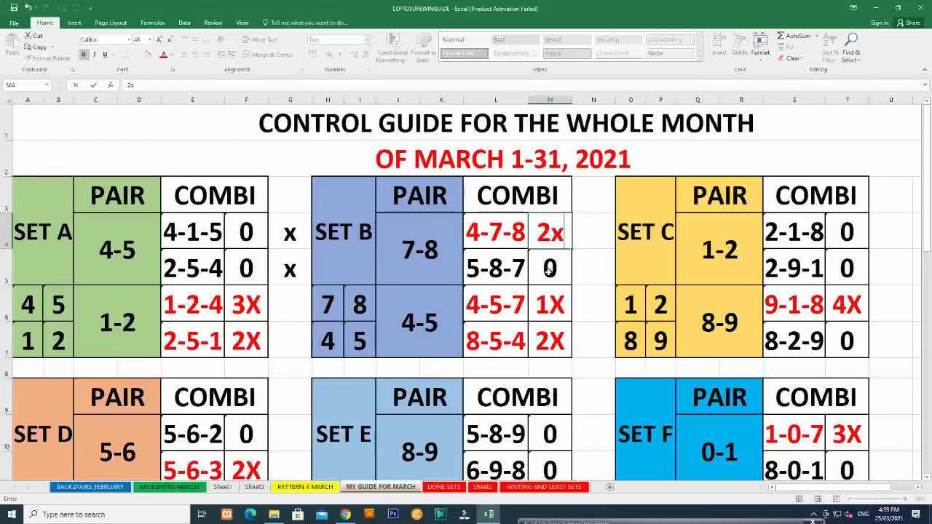
pyautogui.click(551, 231)
pyautogui.press('BackSpace')
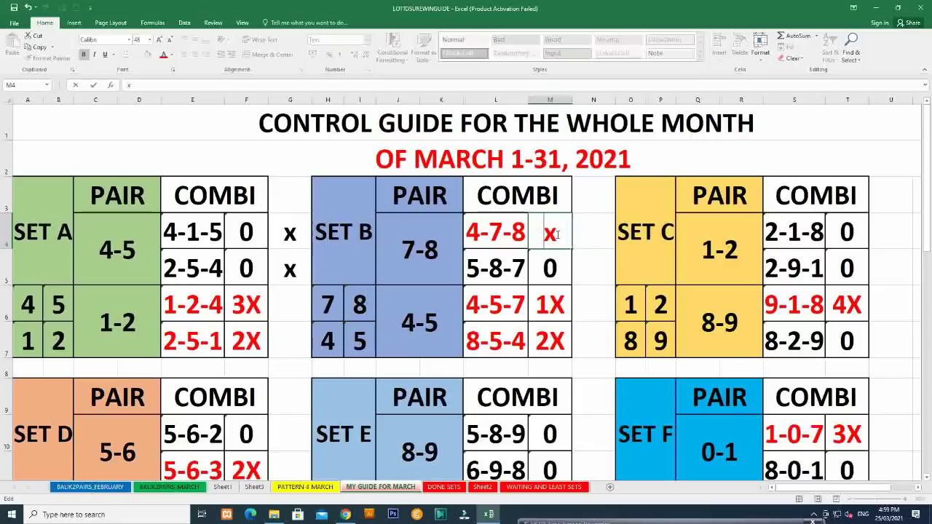
pyautogui.write('1')
pyautogui.press('Return')
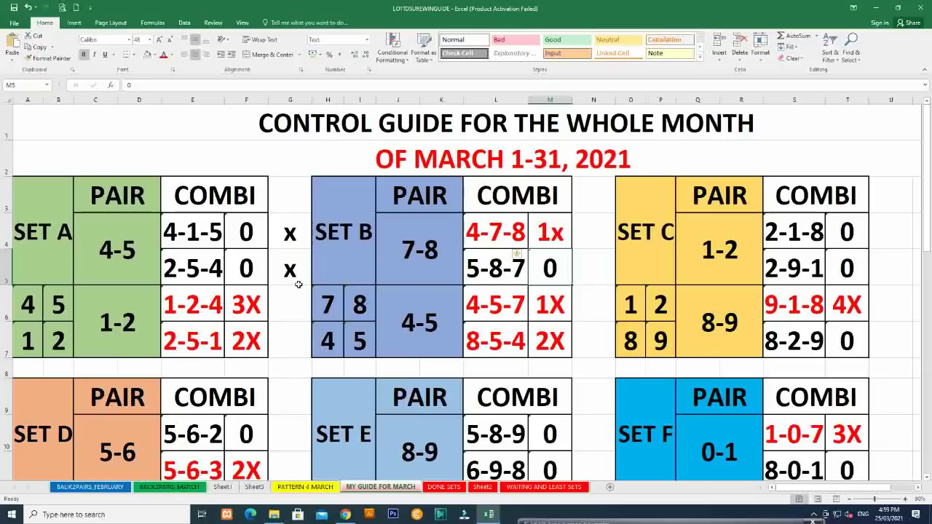
# Enter x in the blank cells beside Set B's 5-8-7 row and Set C's 2-1-8, 2-9-1 and 8-2-9 rows
pyautogui.click(585, 270)
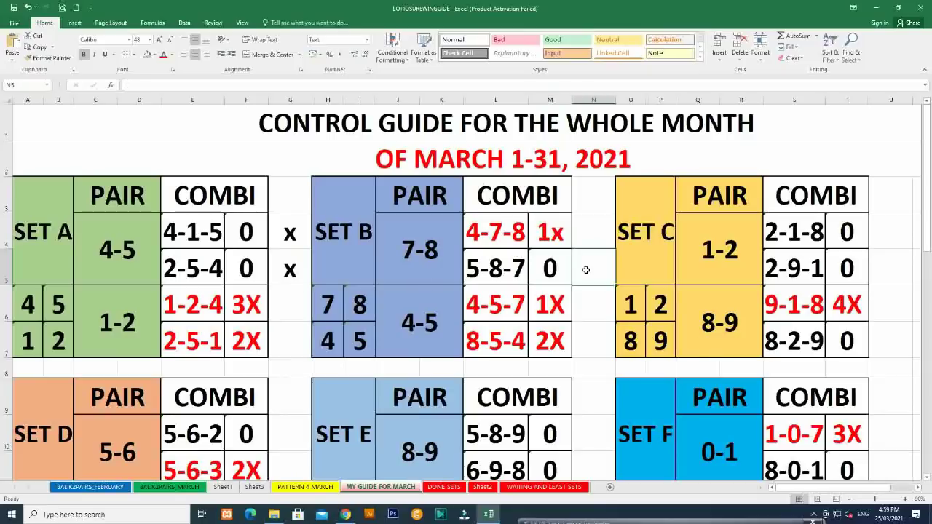
pyautogui.write('x')
pyautogui.click(882, 240)
pyautogui.write('x')
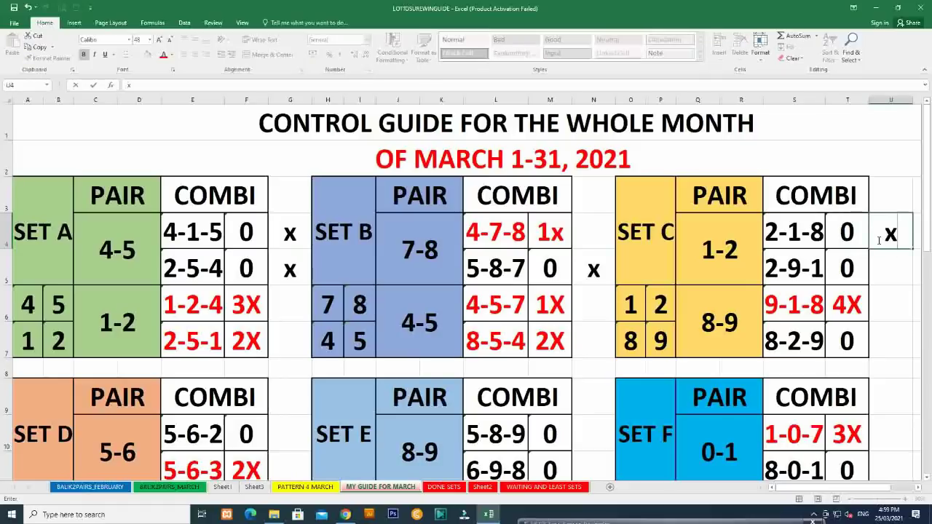
pyautogui.click(890, 256)
pyautogui.write('x')
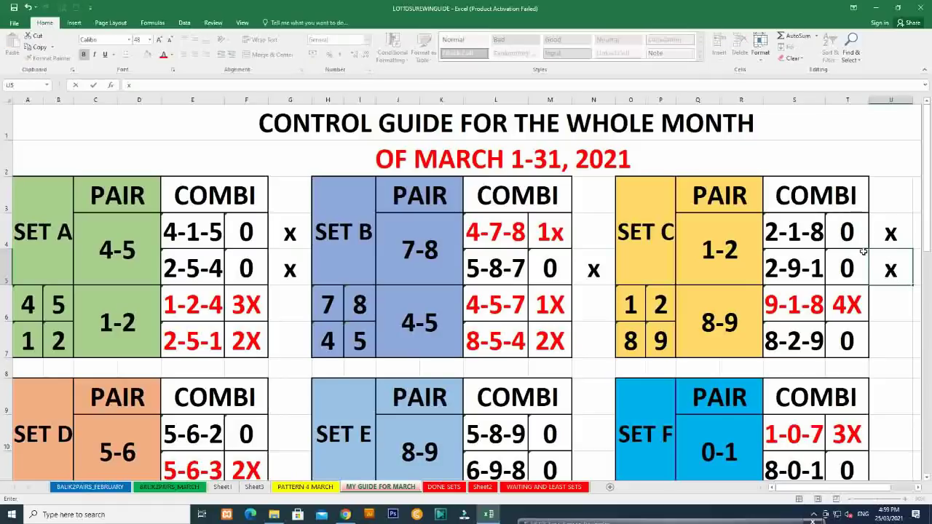
pyautogui.click(880, 340)
pyautogui.write('x')
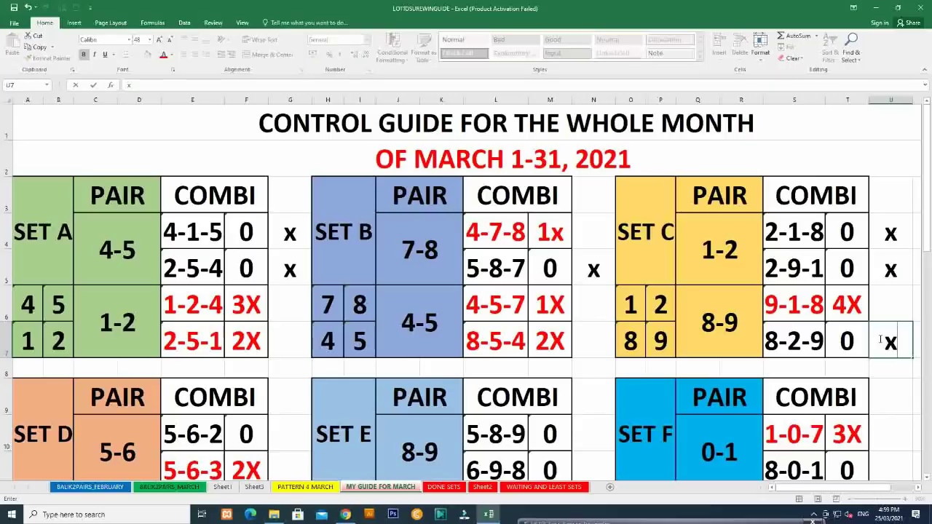
# Enter x in the blank cells beside Set D's 5-6-2 and 3-6-2 rows
pyautogui.scroll(-1, 245, 326)
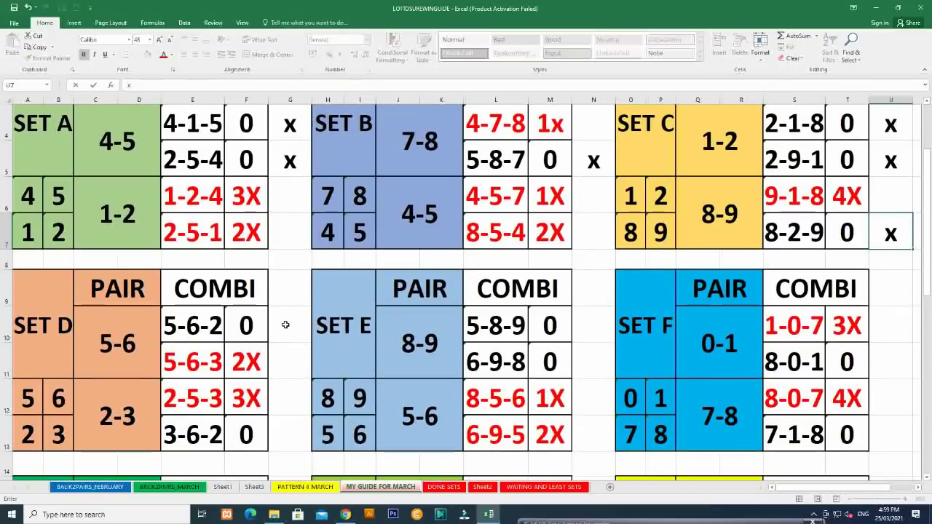
pyautogui.click(286, 325)
pyautogui.write('x')
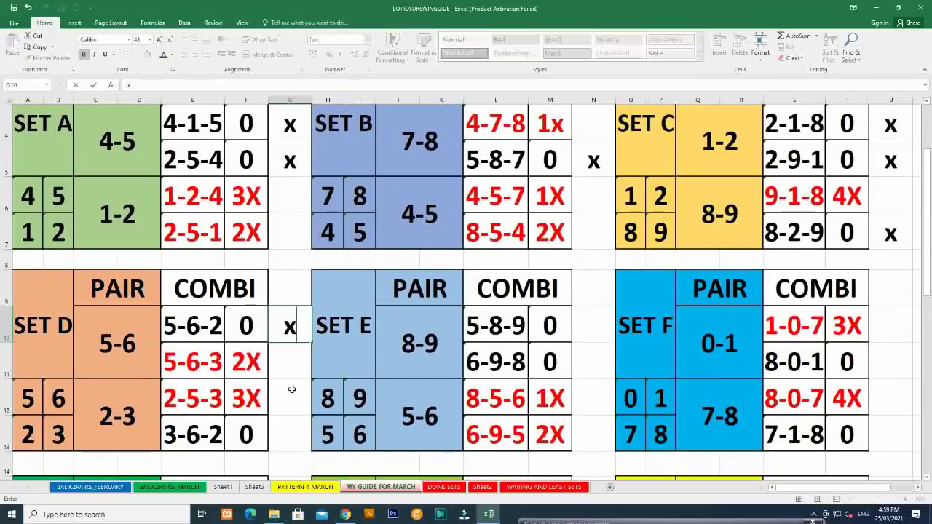
pyautogui.click(286, 429)
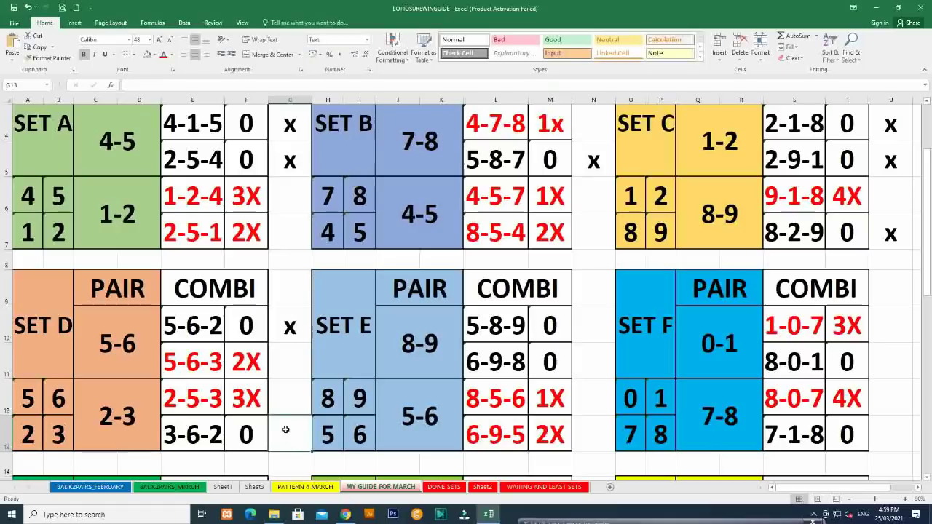
pyautogui.write('x')
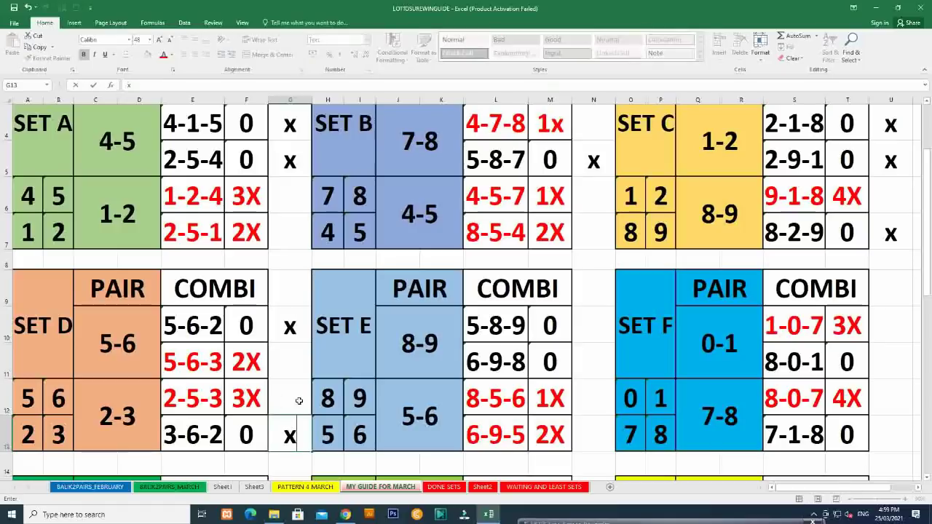
# Set the count of Set E's 6-9-8 combination to 2x and colour the combination and count red
pyautogui.click(555, 366)
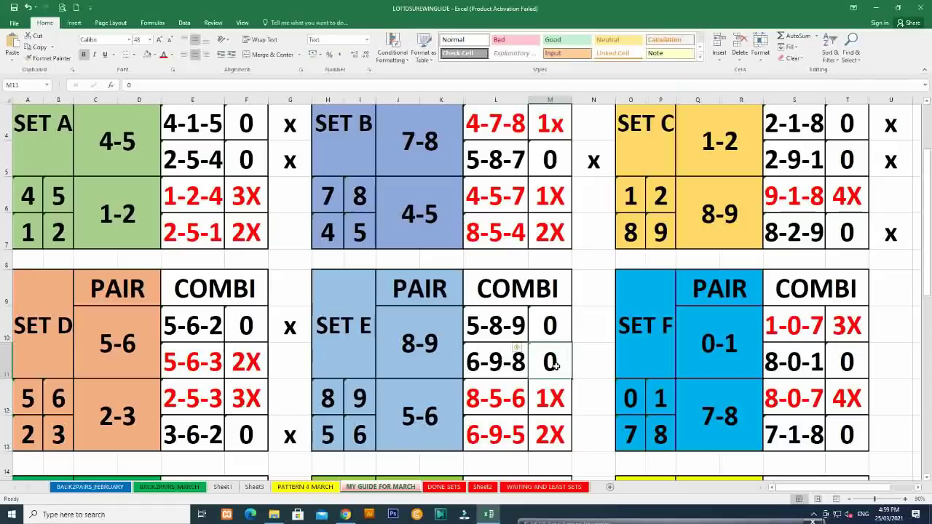
pyautogui.write('2x')
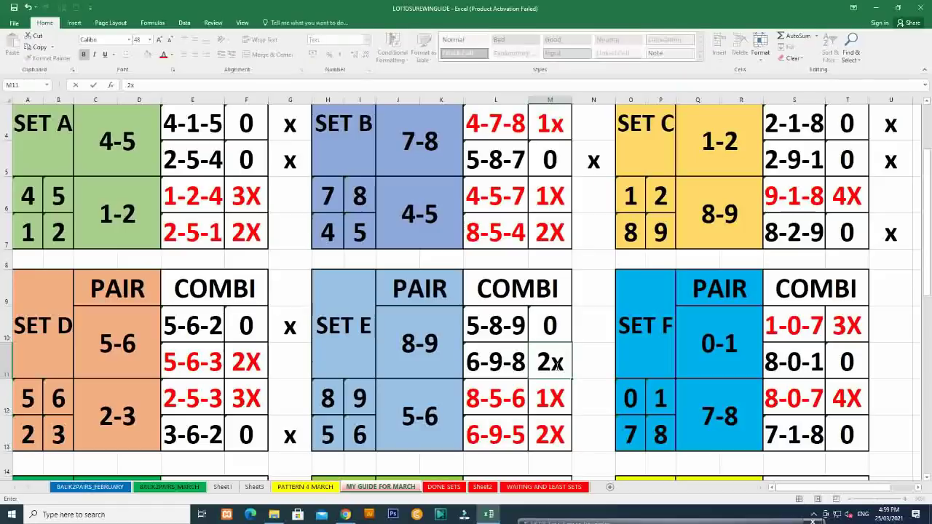
pyautogui.scroll(-1, 491, 262)
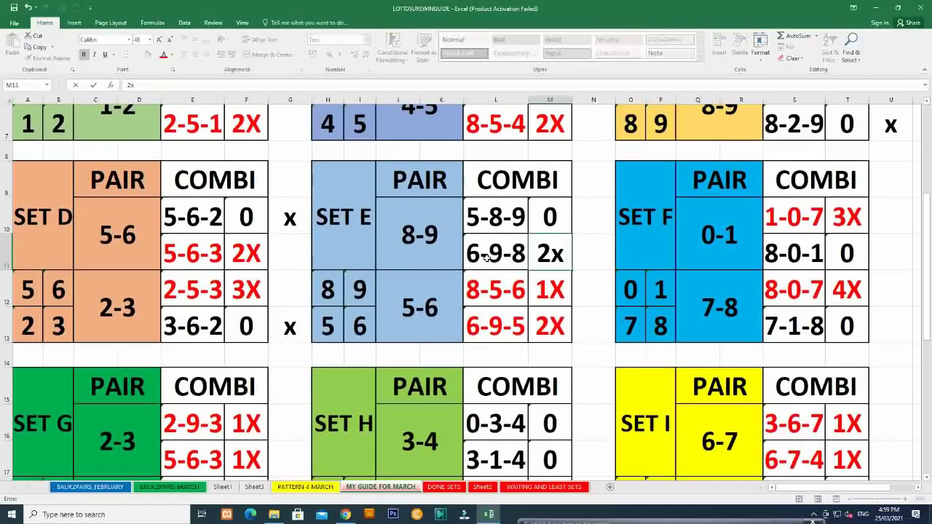
pyautogui.moveTo(487, 256); pyautogui.dragTo(547, 255)
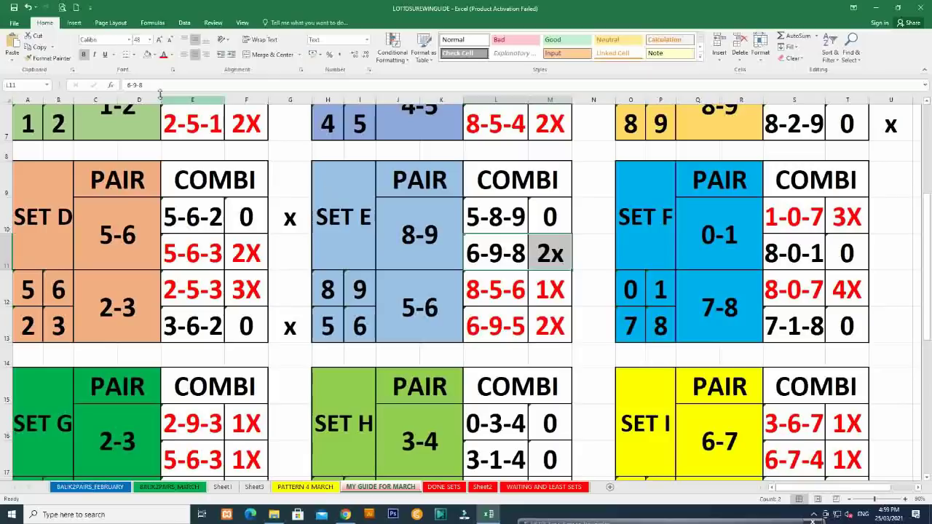
pyautogui.click(166, 58)
pyautogui.click(590, 251)
# Enter x in the blank cells beside Set E's 5-8-9 row and Set F's 8-0-1 and 7-1-8 rows
pyautogui.click(588, 222)
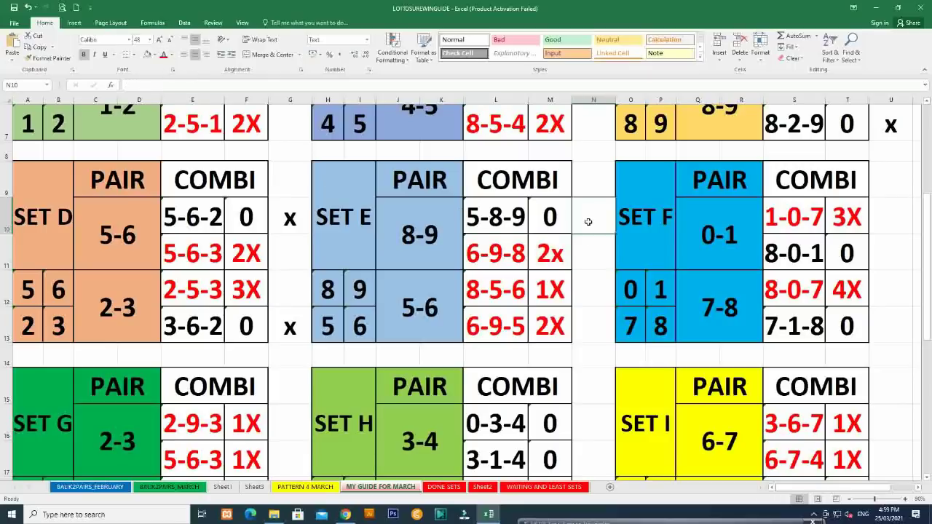
pyautogui.write('x')
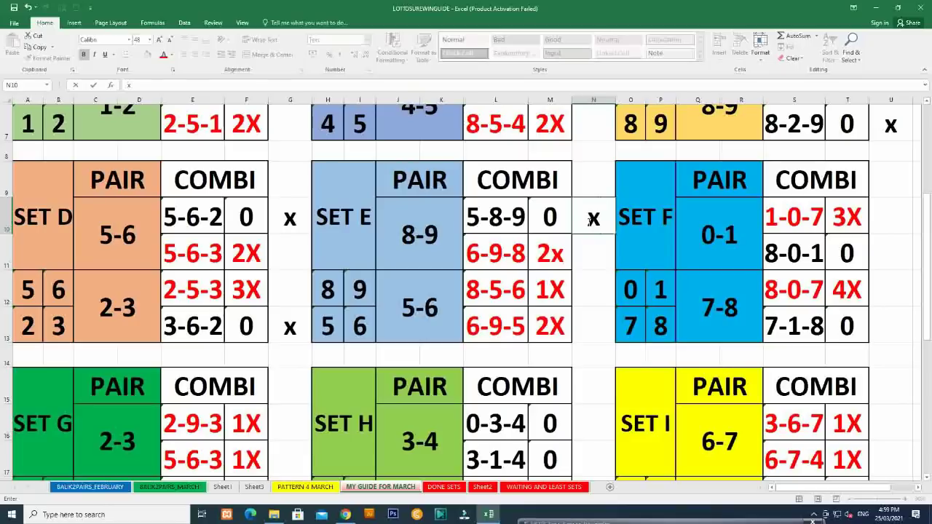
pyautogui.click(890, 248)
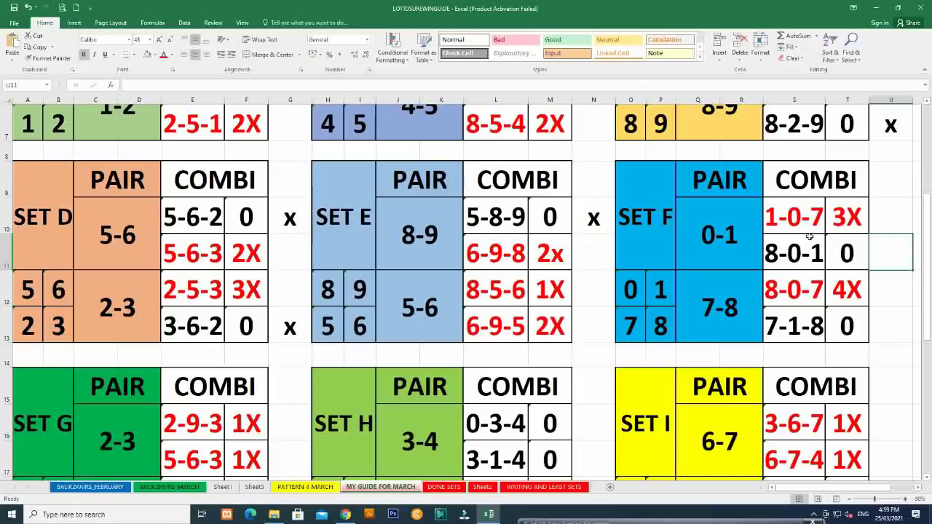
pyautogui.write('x')
pyautogui.click(890, 326)
pyautogui.write('x')
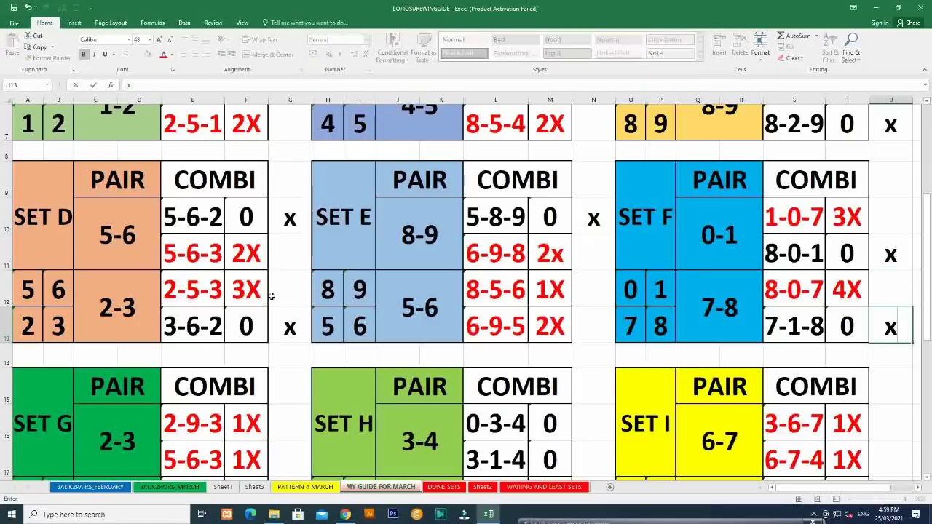
# Set the counts of Set H's 0-3-4 and 3-1-4 combinations to 1x
pyautogui.scroll(3, 270, 295)
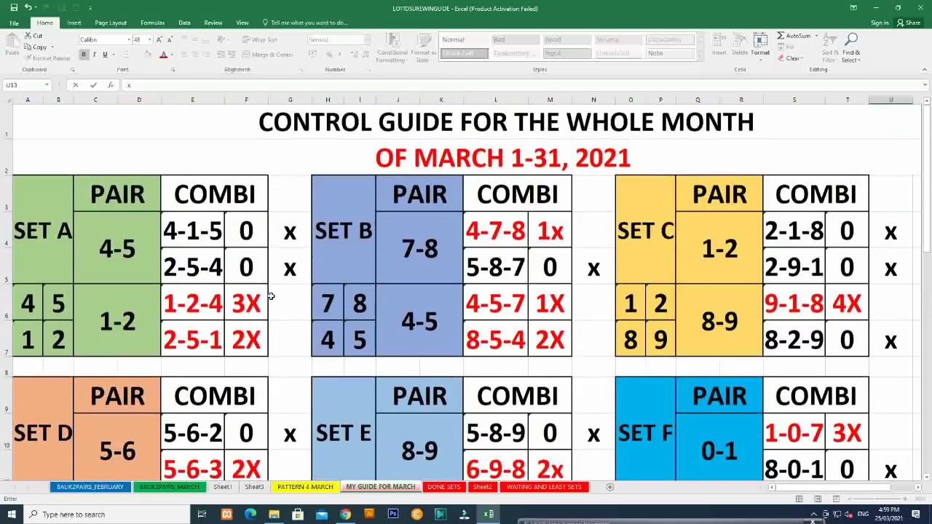
pyautogui.scroll(-1, 275, 292)
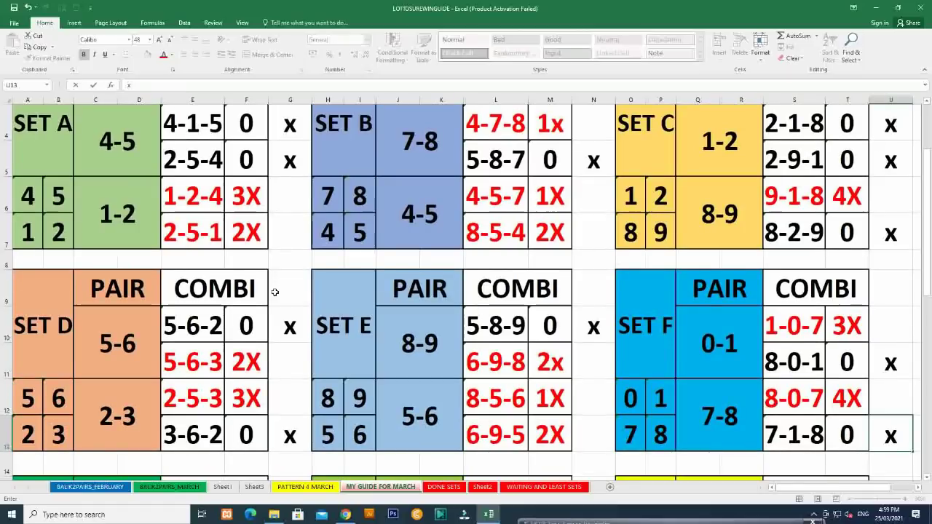
pyautogui.scroll(-2, 274, 292)
pyautogui.scroll(-1, 276, 292)
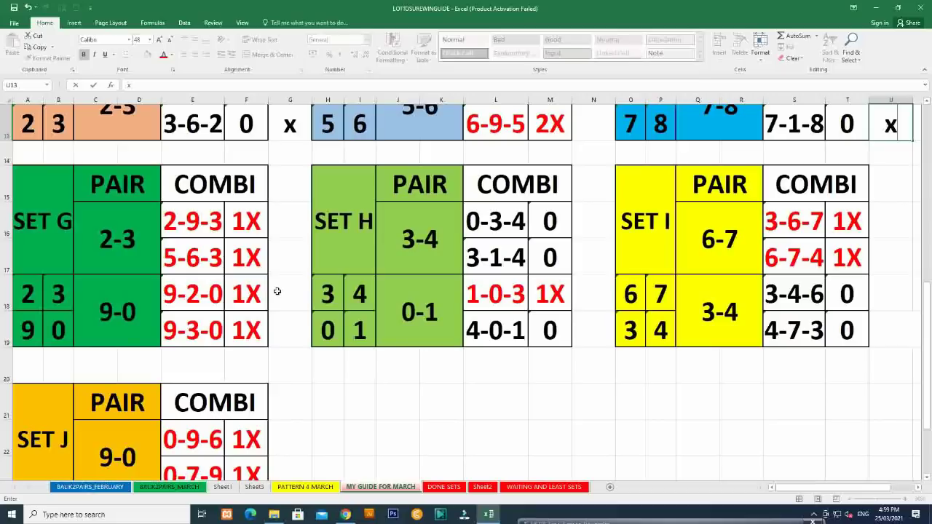
pyautogui.click(541, 223)
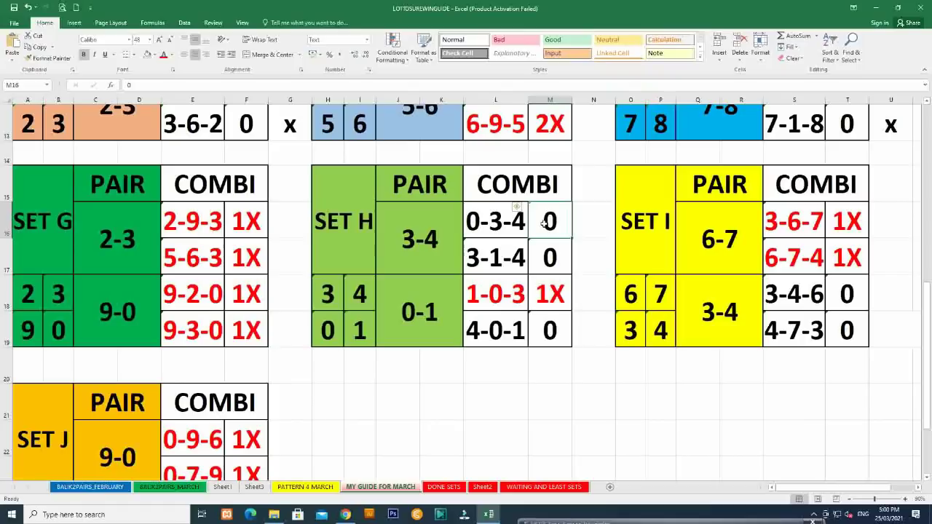
pyautogui.write('1')
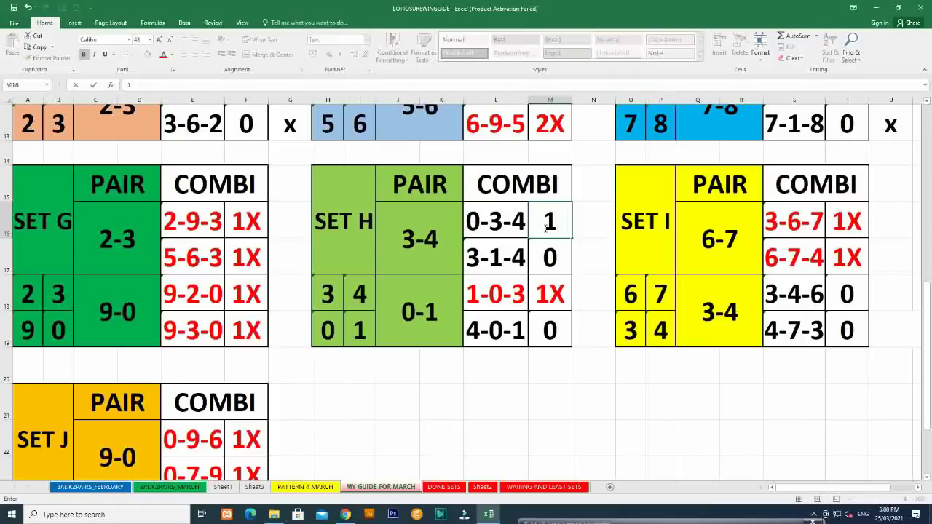
pyautogui.write('x')
pyautogui.click(548, 255)
pyautogui.write('1x')
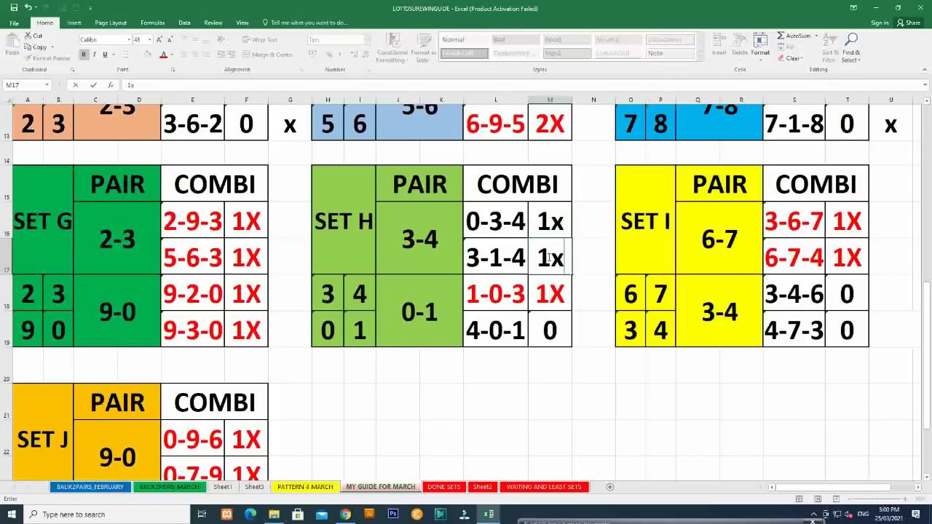
# Colour Set H's 0-3-4 and 3-1-4 combinations and their counts red, and enter x in the blank cell beside its 4-0-1 row
pyautogui.click(589, 292)
pyautogui.moveTo(479, 221); pyautogui.dragTo(541, 265)
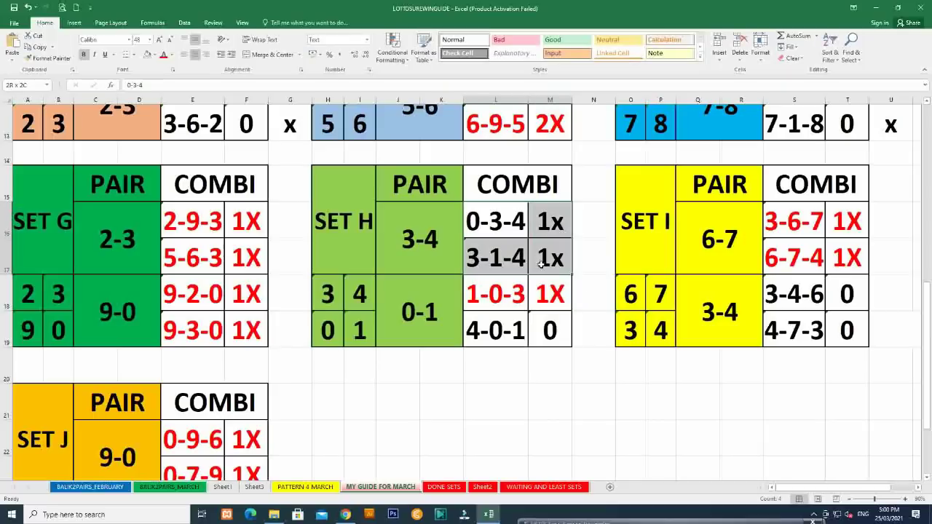
pyautogui.click(164, 55)
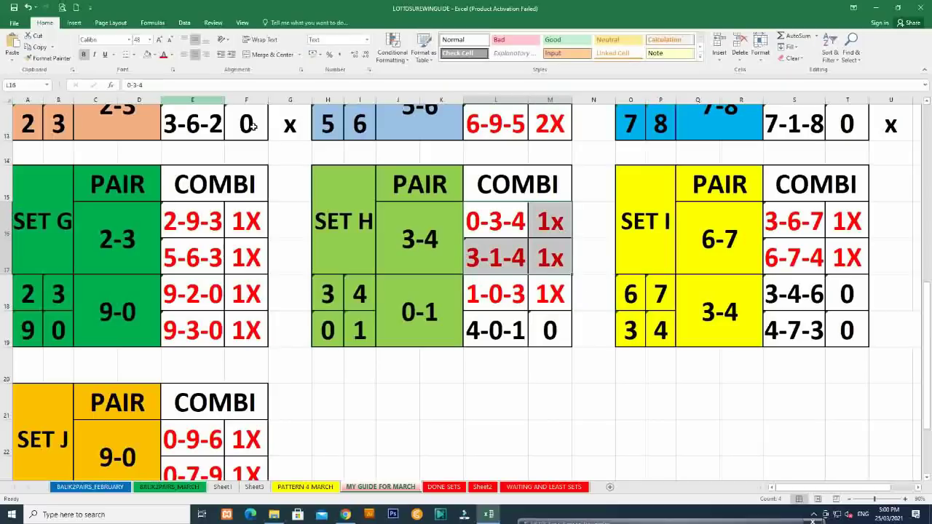
pyautogui.click(587, 333)
pyautogui.write('x')
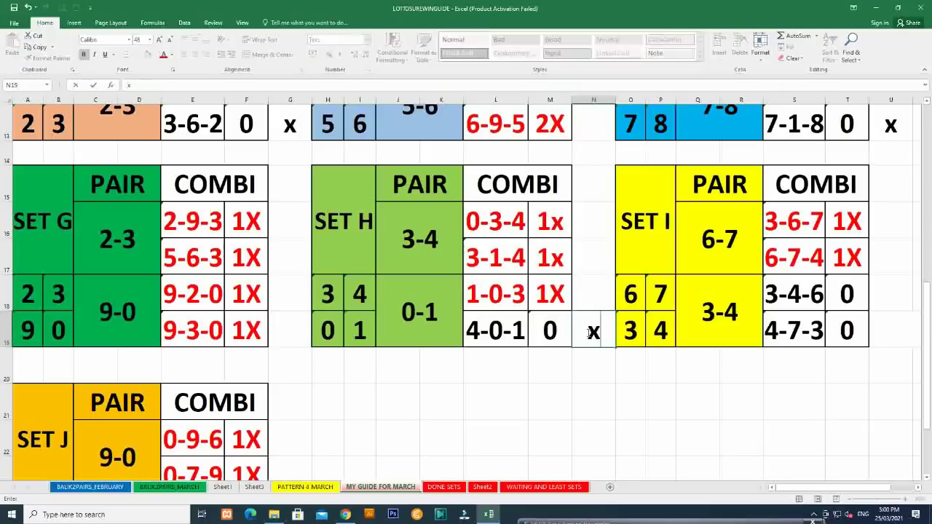
pyautogui.click(610, 375)
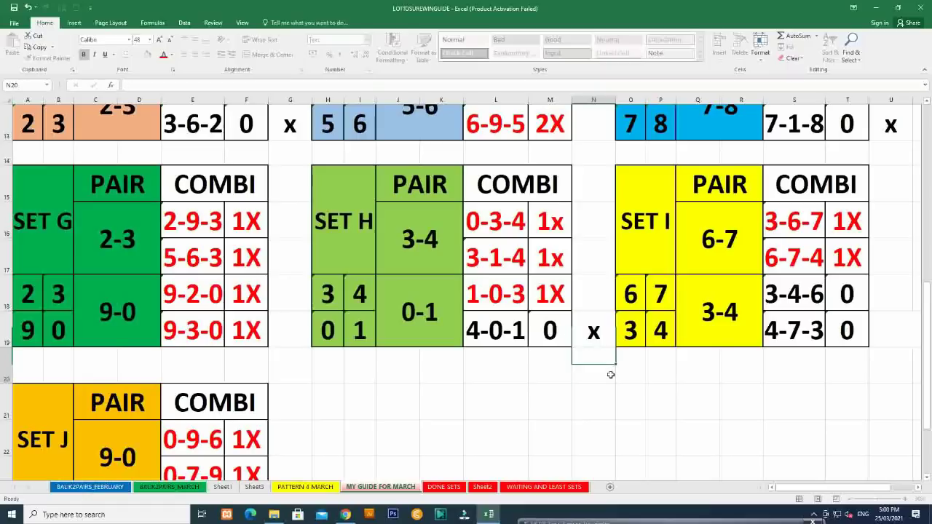
pyautogui.scroll(-1, 436, 381)
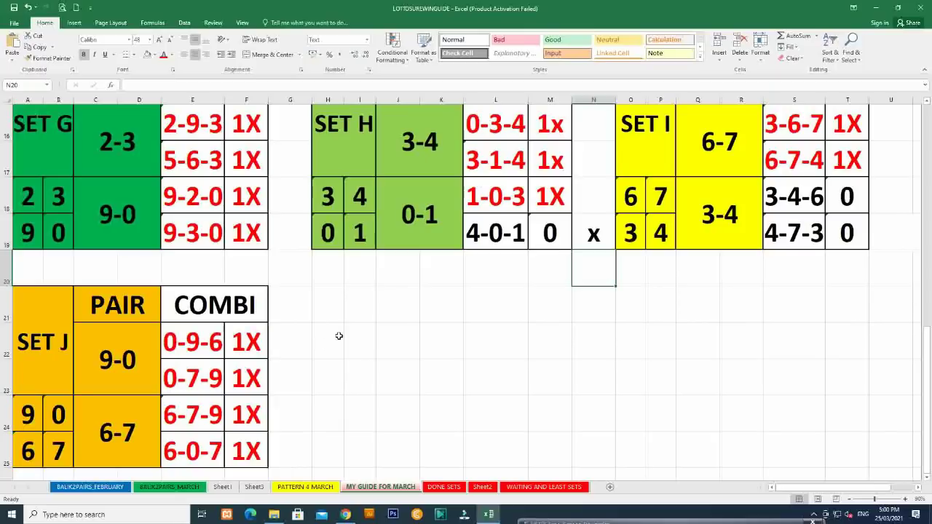
pyautogui.scroll(1, 331, 341)
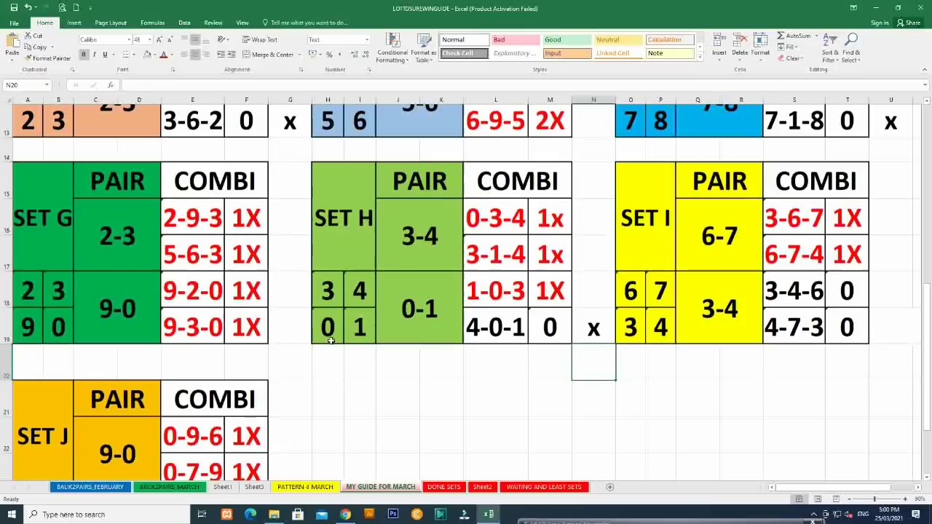
pyautogui.scroll(4, 330, 341)
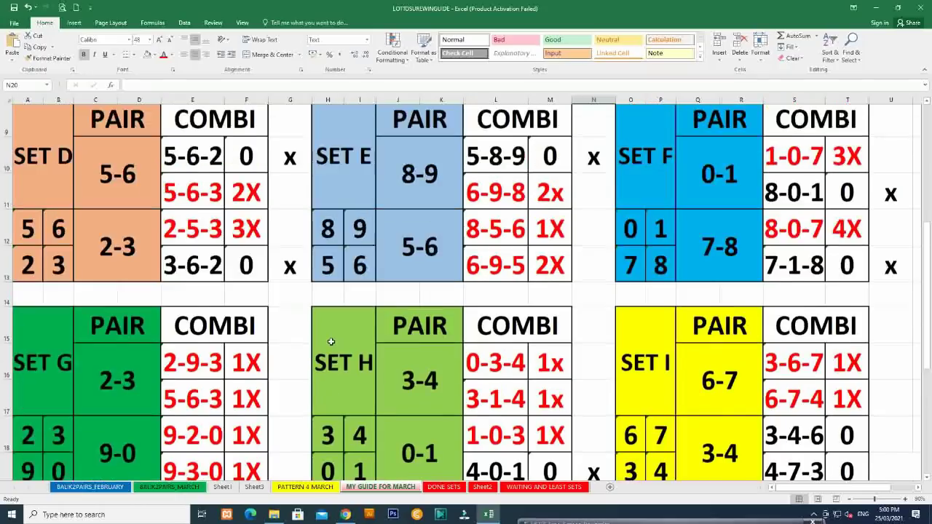
pyautogui.scroll(-1, 330, 341)
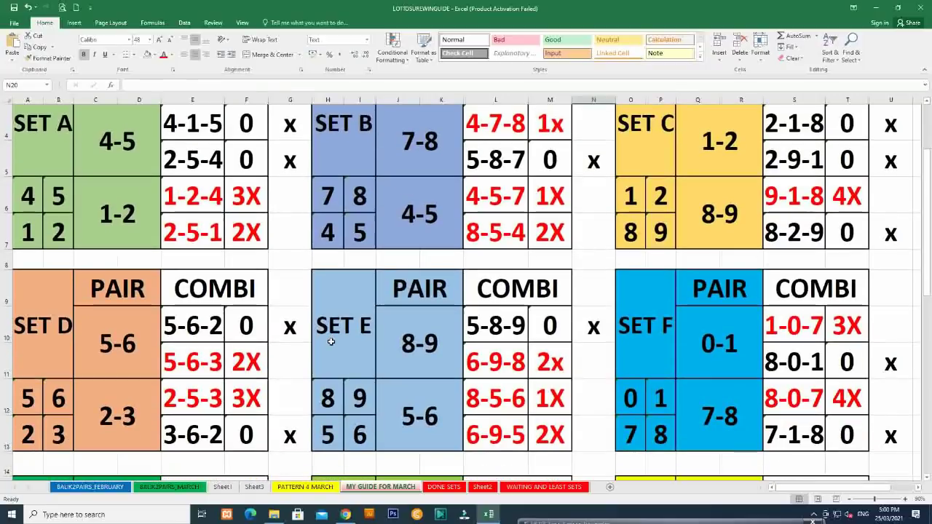
pyautogui.scroll(1, 330, 340)
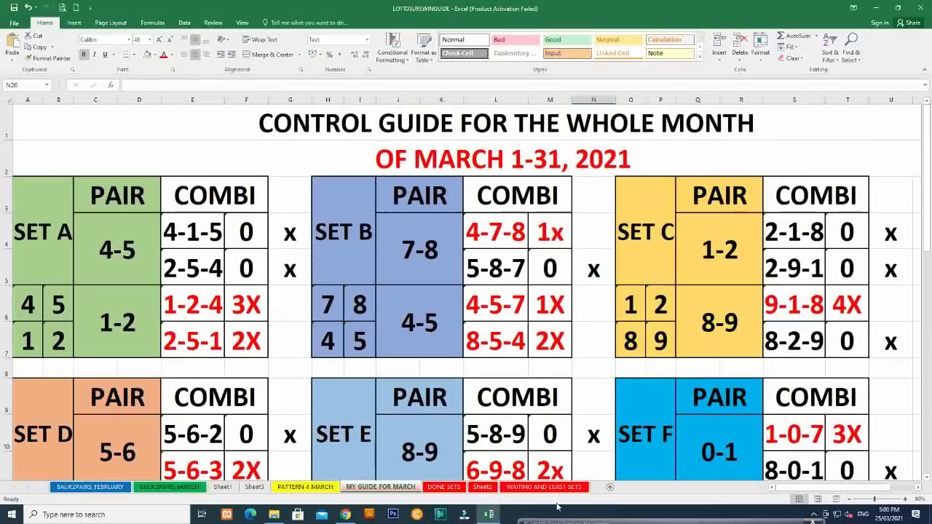
# On Sheet2, merge and centre row 1 from column A to column AC
pyautogui.click(482, 488)
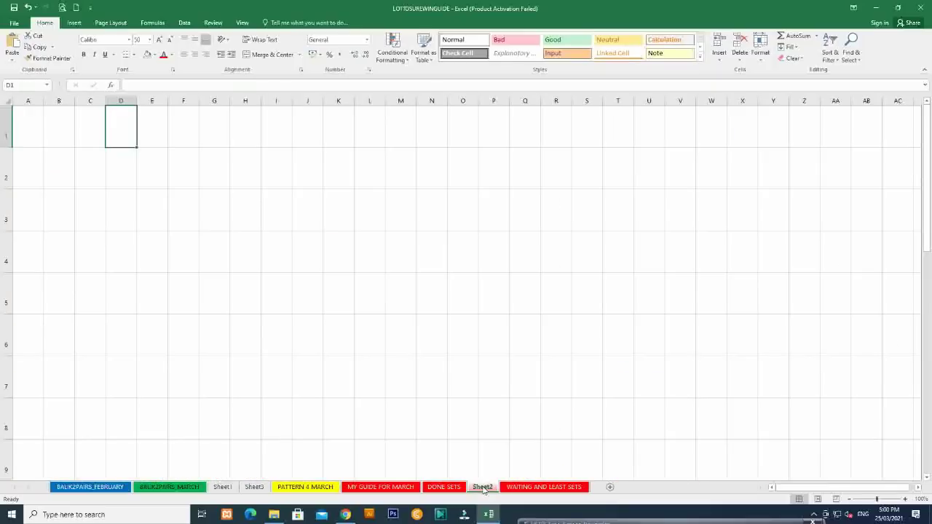
pyautogui.scroll(-1, 291, 407)
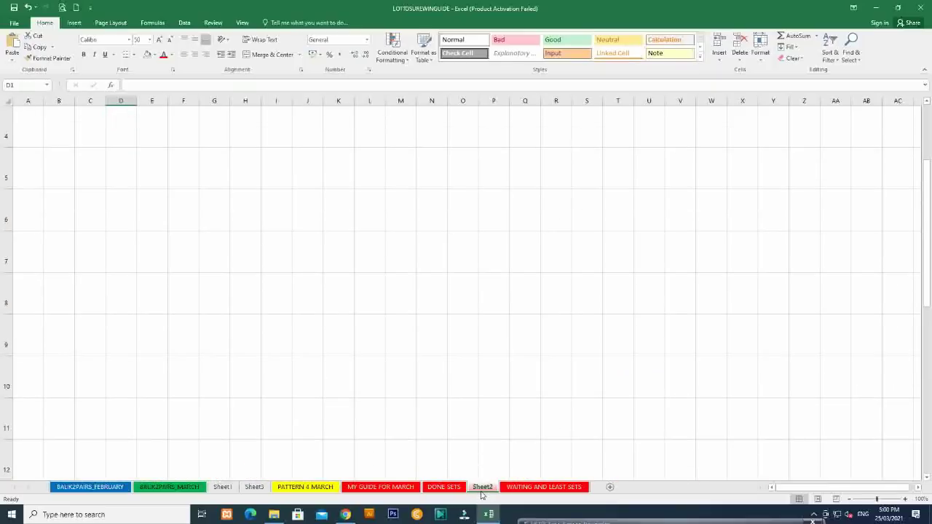
pyautogui.scroll(-1, 369, 429)
pyautogui.scroll(1, 369, 428)
pyautogui.moveTo(38, 137); pyautogui.dragTo(128, 142)
pyautogui.moveTo(282, 159); pyautogui.dragTo(908, 119)
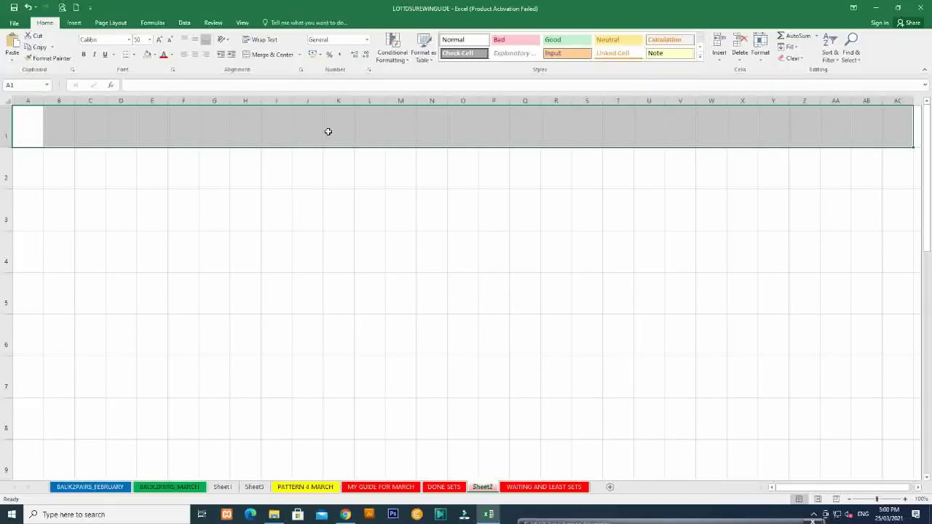
pyautogui.click(269, 55)
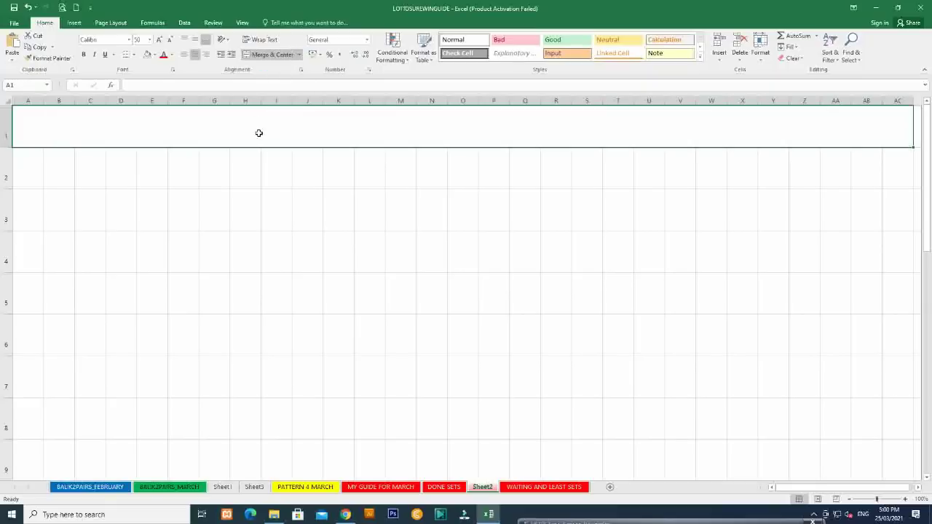
# Enter the title REMAINING SETS AND NUMBERS in the merged first row
pyautogui.write('REMAINI')
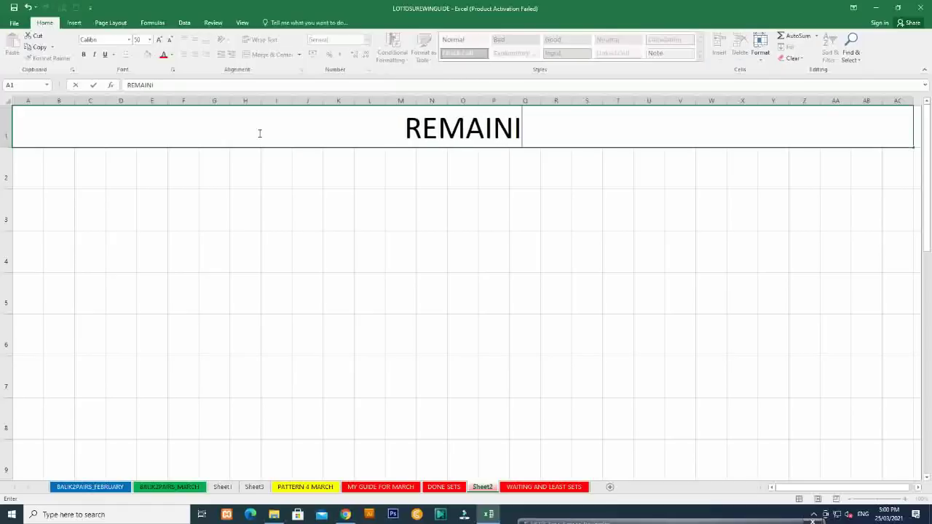
pyautogui.write('NG SET')
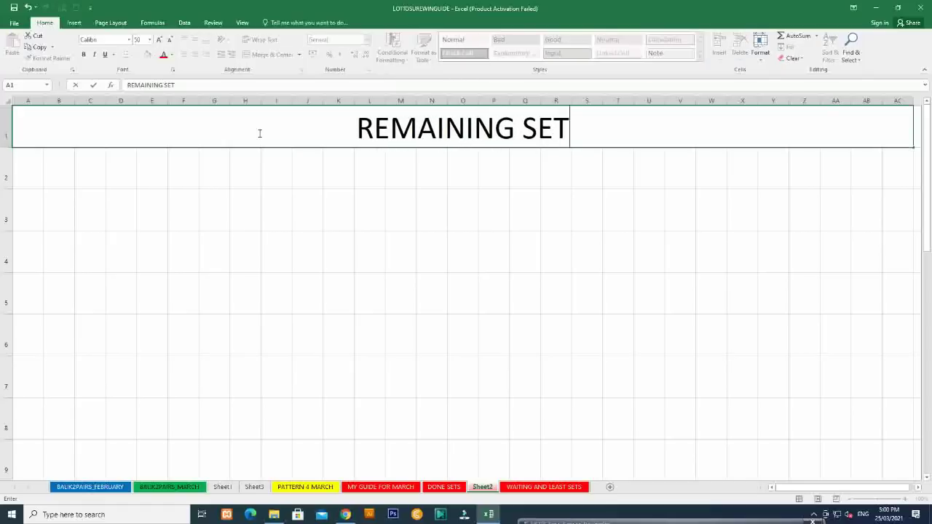
pyautogui.write('S A')
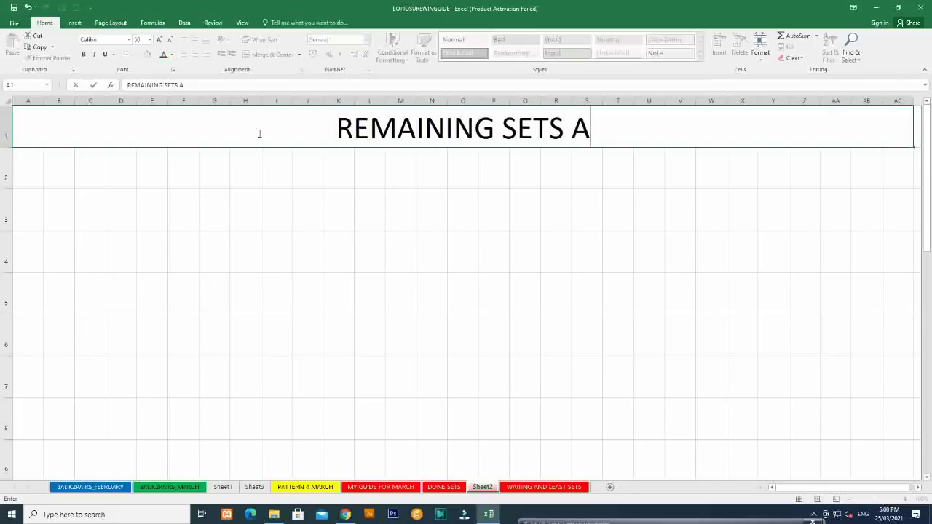
pyautogui.write('ND NUMBERS')
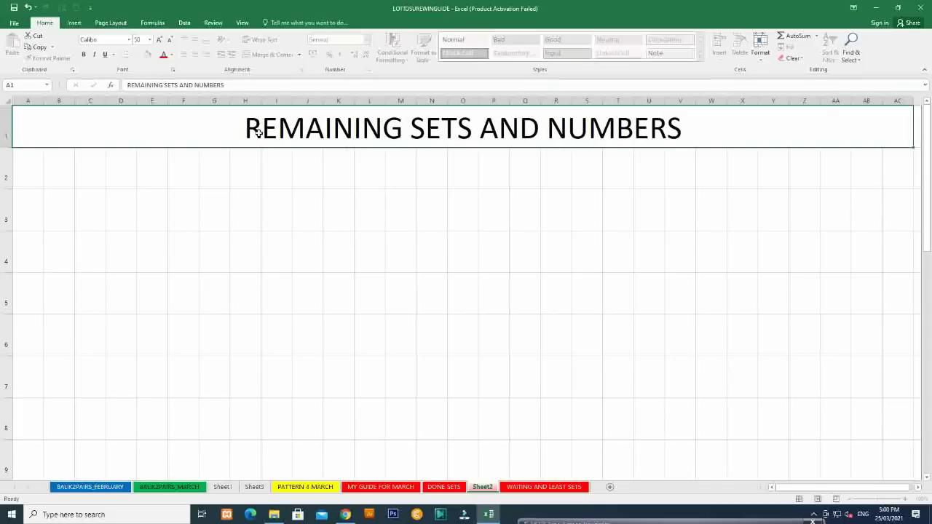
pyautogui.press('Return')
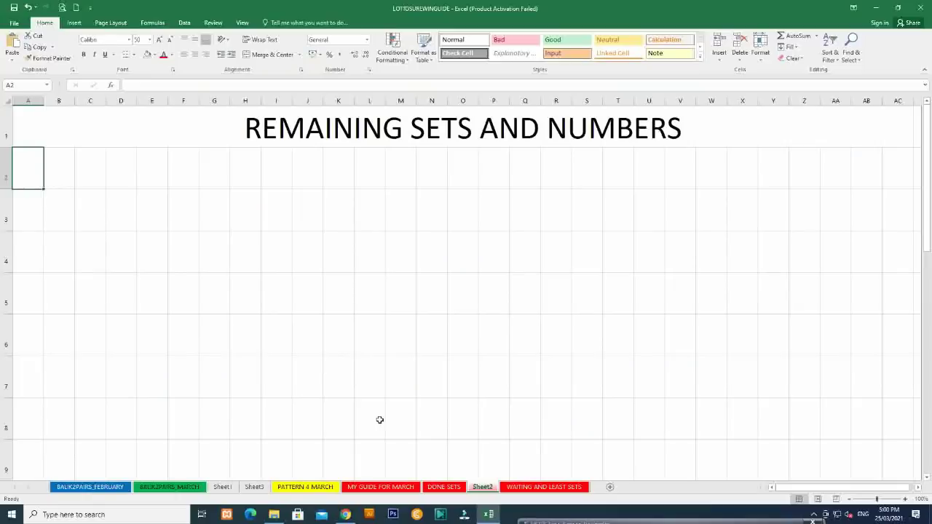
# On Sheet2, merge and centre cells A2 to D2 and copy the merged block into rows 3 and 4
pyautogui.click(391, 491)
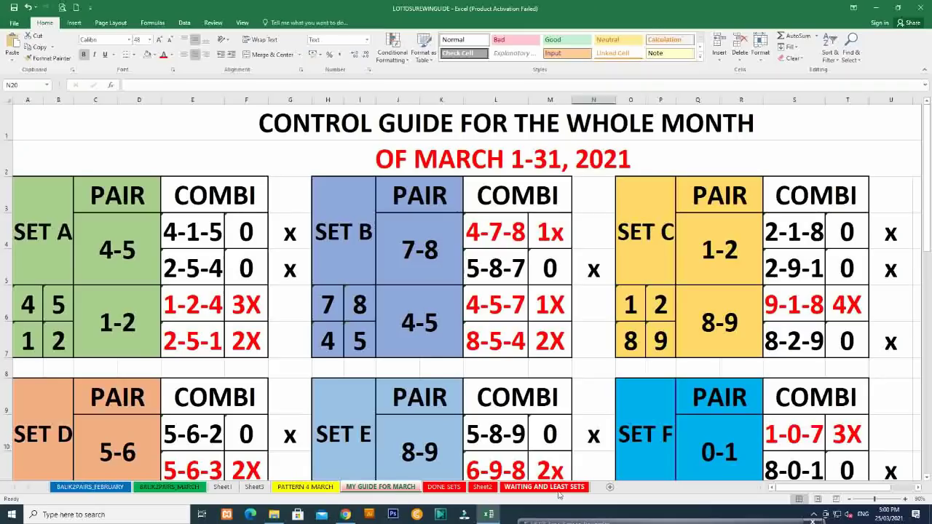
pyautogui.click(482, 492)
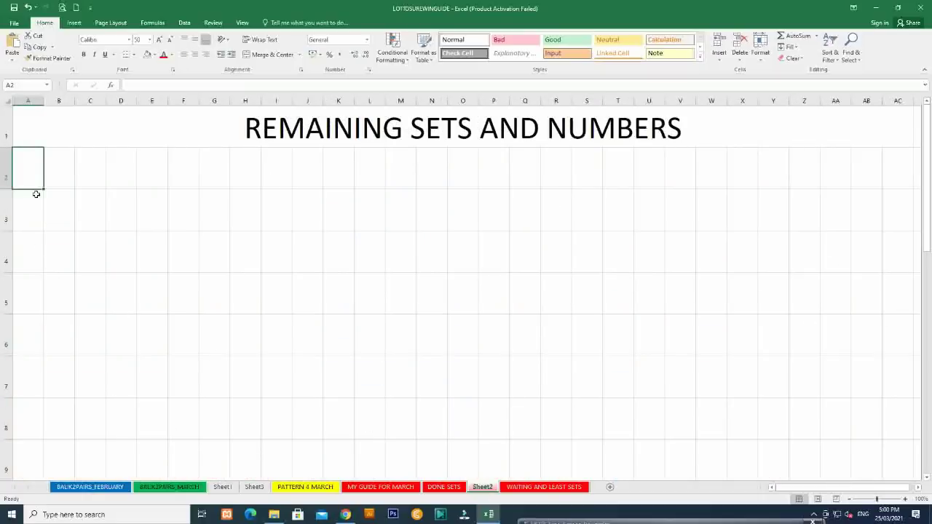
pyautogui.moveTo(33, 171); pyautogui.dragTo(116, 159)
pyautogui.click(271, 55)
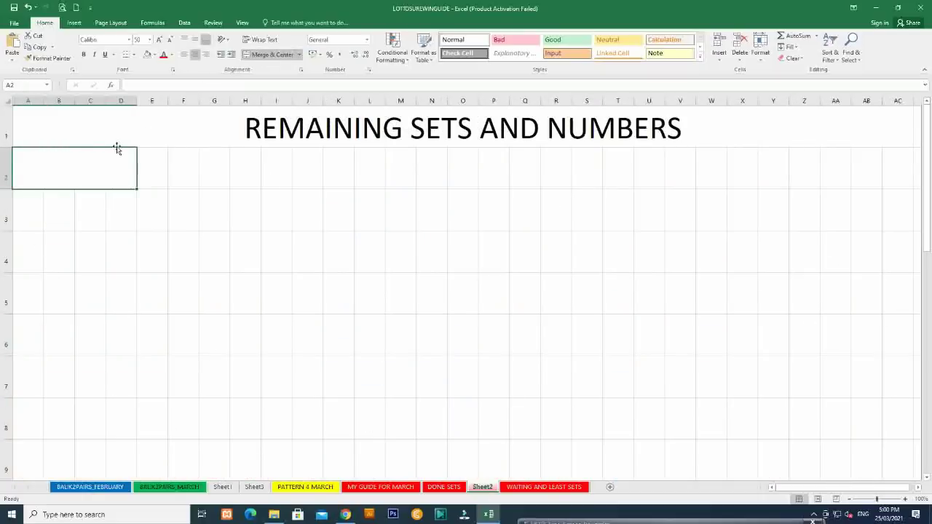
pyautogui.hotkey('ctrl', 'c')
pyautogui.hotkey('ctrl', 'v')
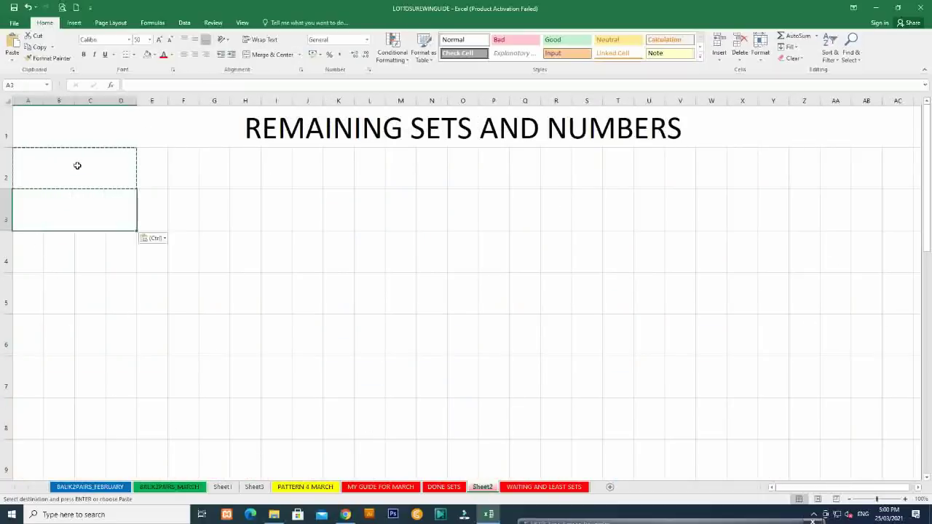
pyautogui.press('Down')
pyautogui.hotkey('ctrl', 'Down')
pyautogui.hotkey('ctrl', 'v')
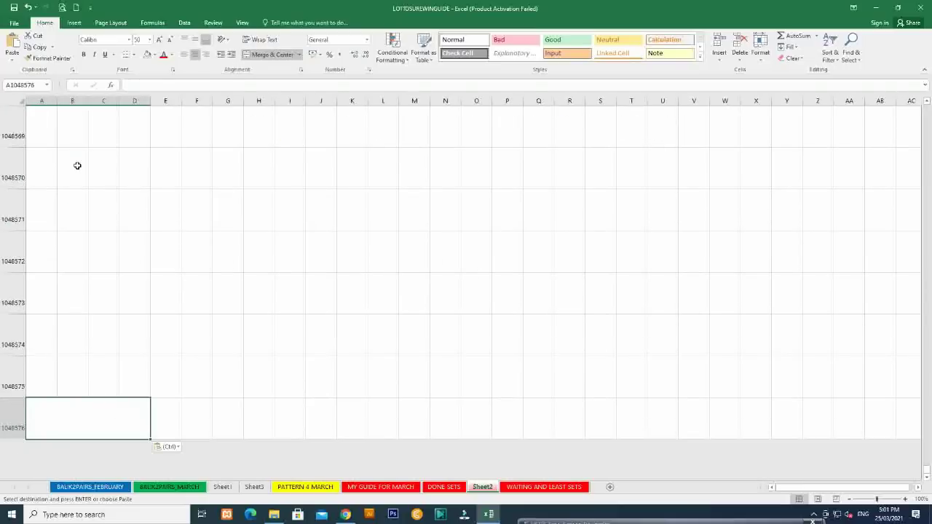
pyautogui.hotkey('ctrl', 'z')
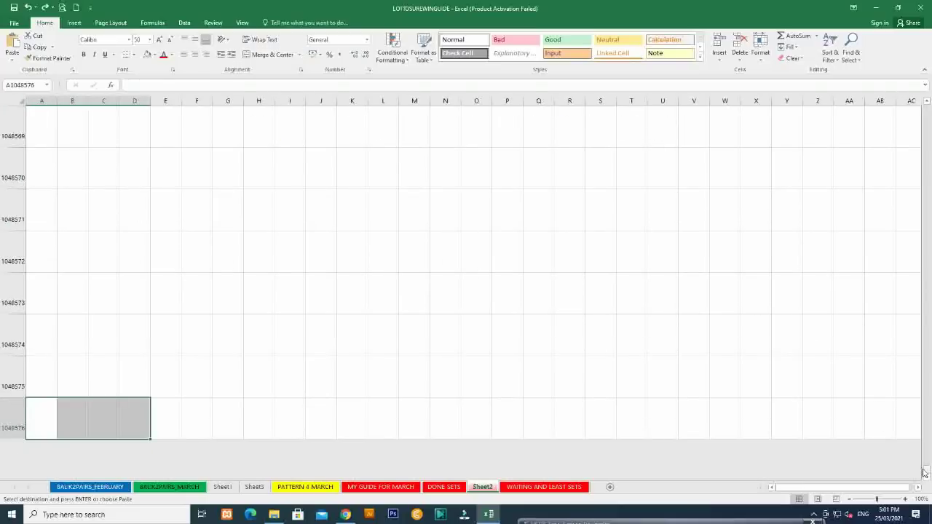
pyautogui.moveTo(925, 472); pyautogui.dragTo(925, 109)
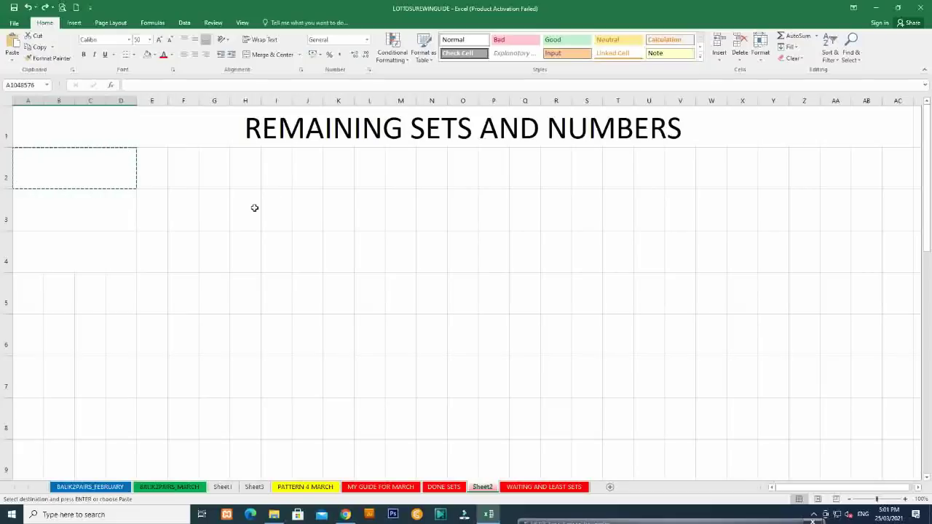
# Paste the merged four-column block into rows 5, 6 and 7, starting in column A
pyautogui.scroll(-1, 146, 226)
pyautogui.click(27, 168)
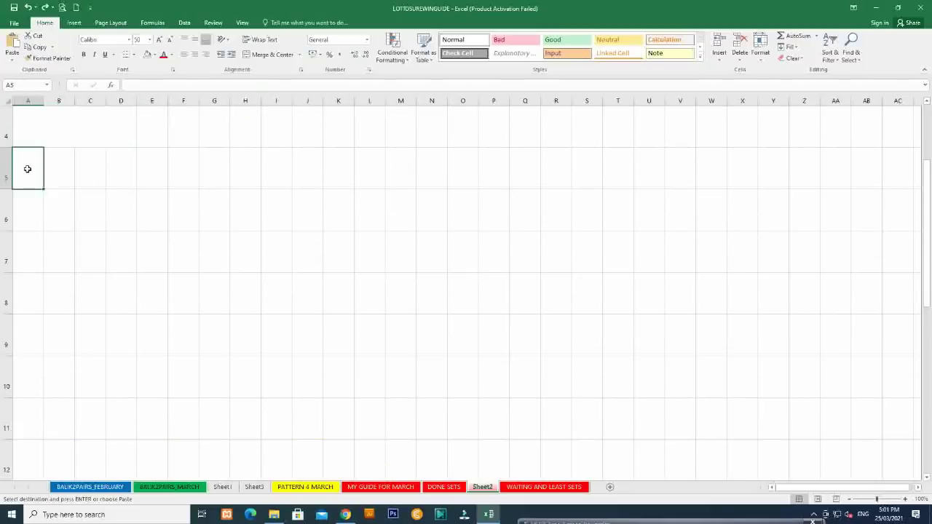
pyautogui.hotkey('ctrl', 'v')
pyautogui.click(29, 198)
pyautogui.hotkey('ctrl', 'v')
pyautogui.click(37, 246)
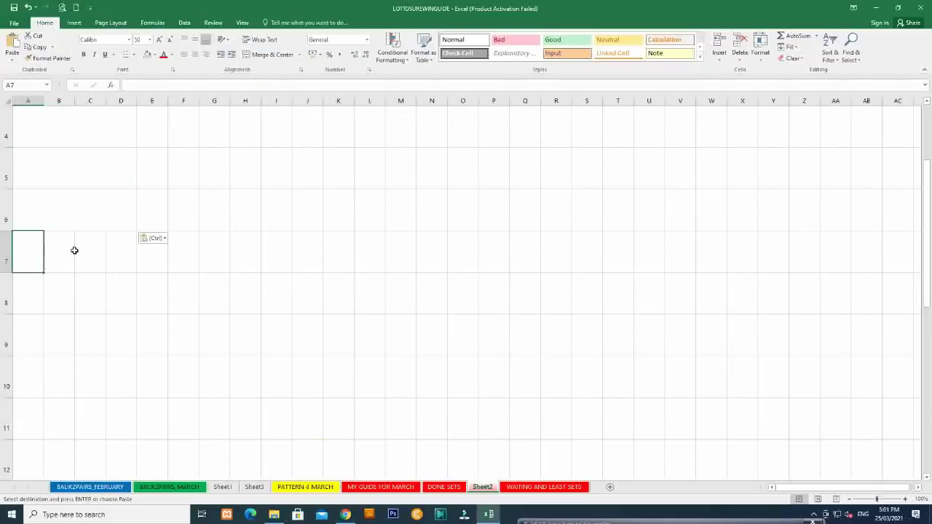
pyautogui.hotkey('ctrl', 'v')
# Enter SET A in the merged block of row 2
pyautogui.scroll(1, 106, 252)
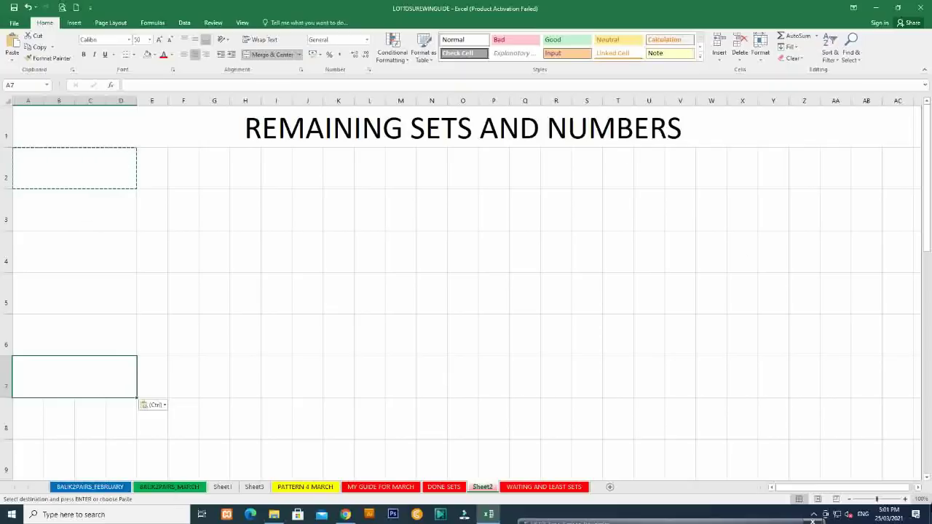
pyautogui.scroll(-1, 337, 254)
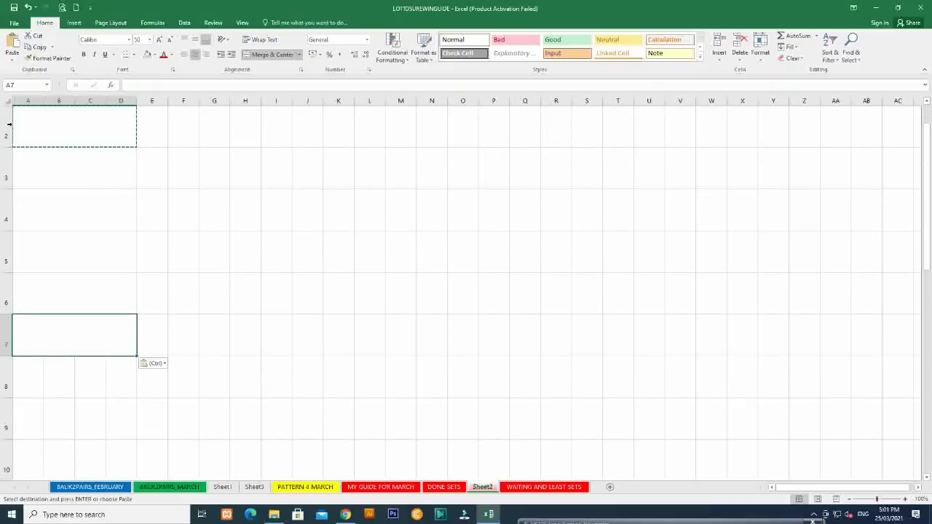
pyautogui.click(37, 124)
pyautogui.write('SET')
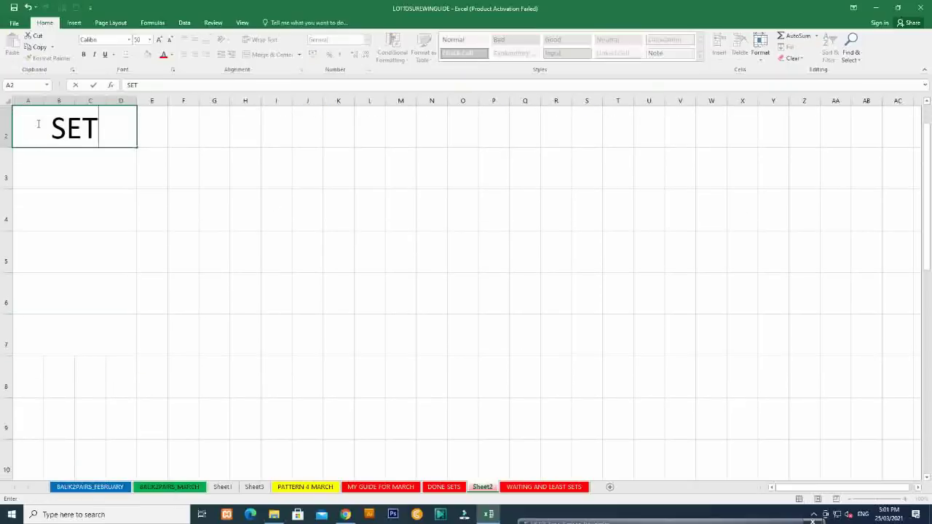
pyautogui.write(' 1')
pyautogui.press('BackSpace')
pyautogui.write('A')
pyautogui.hotkey('ctrl', 'Return')
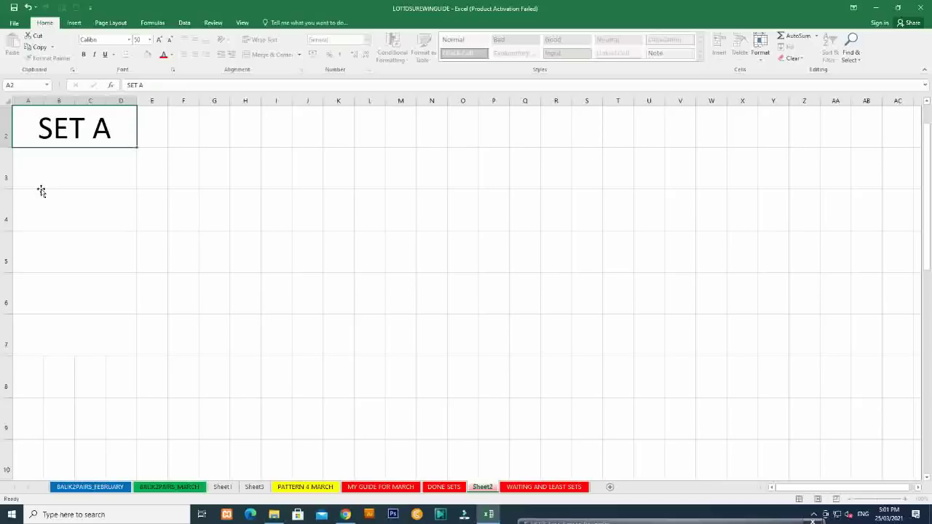
# Check Set A in the March guide, and on Sheet2 merge and centre E2 to G2 and H2 to J2
pyautogui.click(41, 190)
pyautogui.click(386, 487)
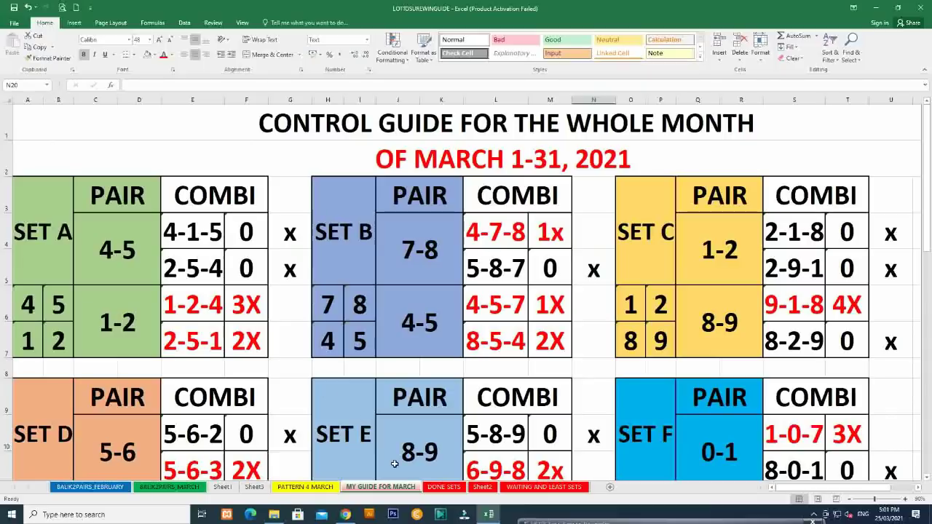
pyautogui.click(479, 488)
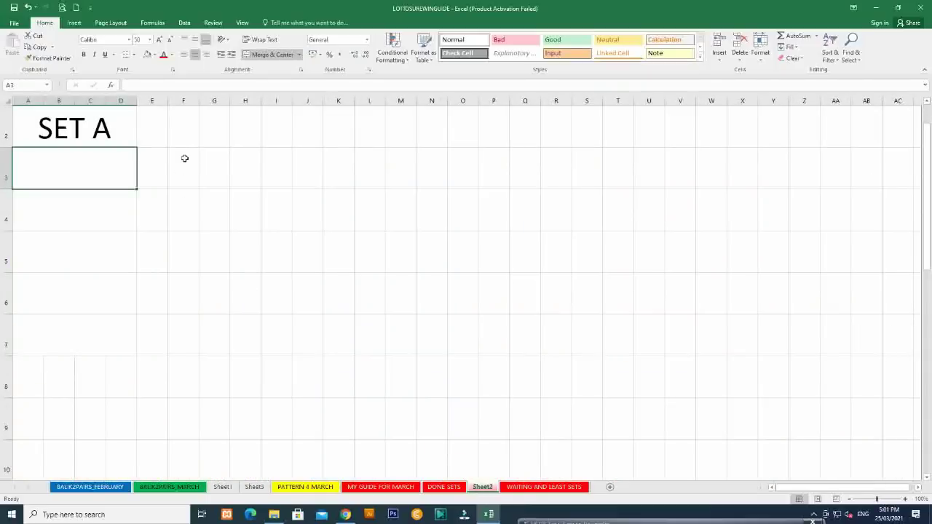
pyautogui.scroll(1, 184, 158)
pyautogui.moveTo(149, 175); pyautogui.dragTo(306, 167)
pyautogui.click(266, 54)
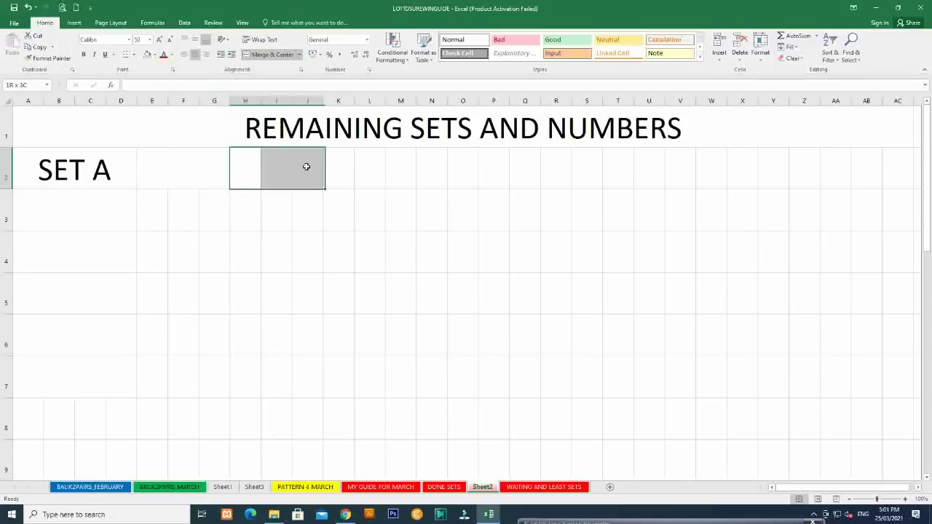
pyautogui.click(266, 54)
# Try to enter 4-1-5 in the merged block E2 to G2 beside SET A
pyautogui.click(185, 160)
pyautogui.write('4')
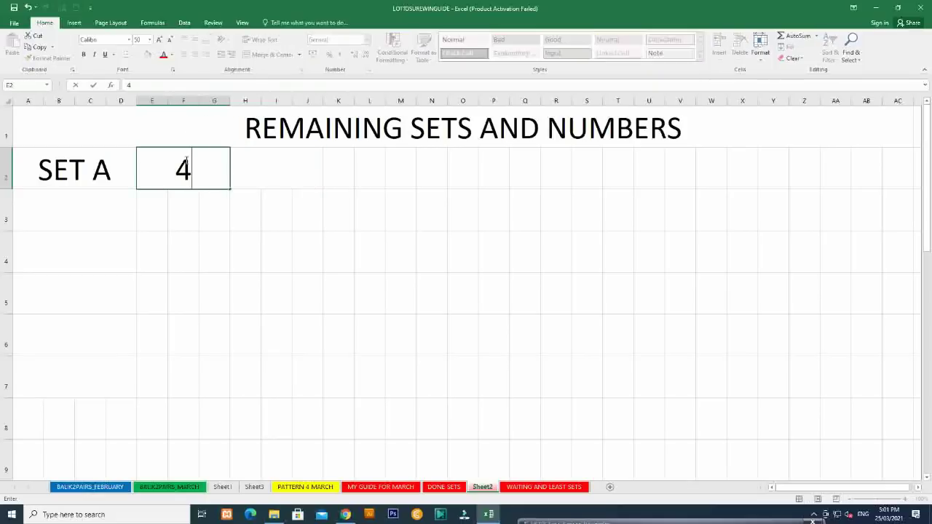
pyautogui.write('-1-5')
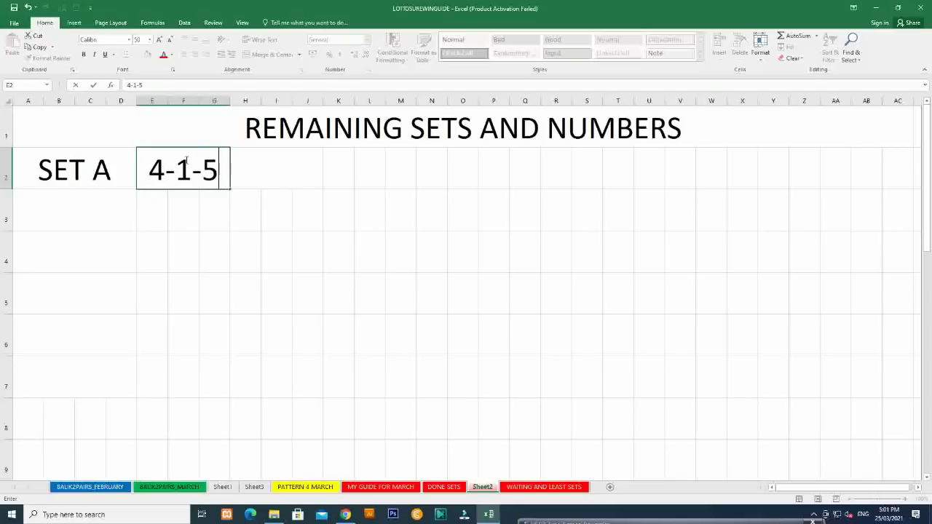
pyautogui.press('Tab')
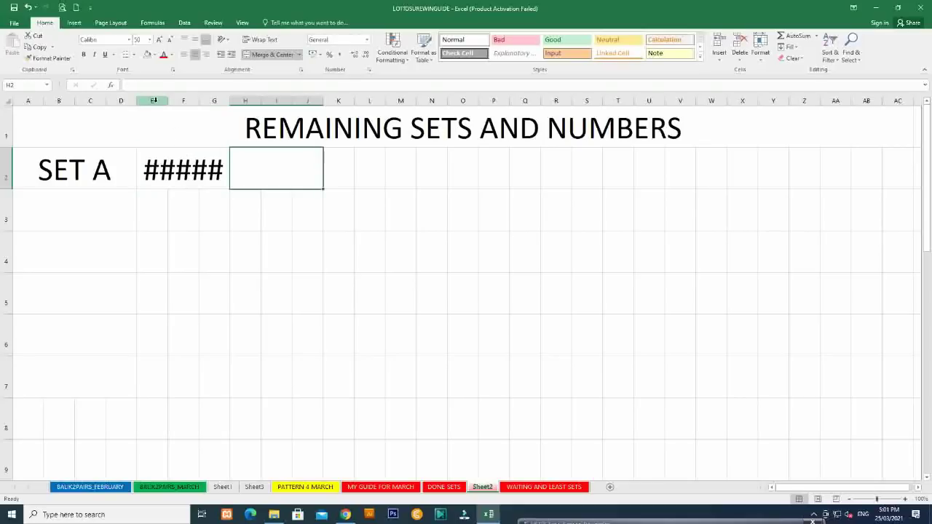
# Set the number format of columns E to U to Text
pyautogui.moveTo(151, 101); pyautogui.dragTo(660, 102)
pyautogui.rightClick(659, 102)
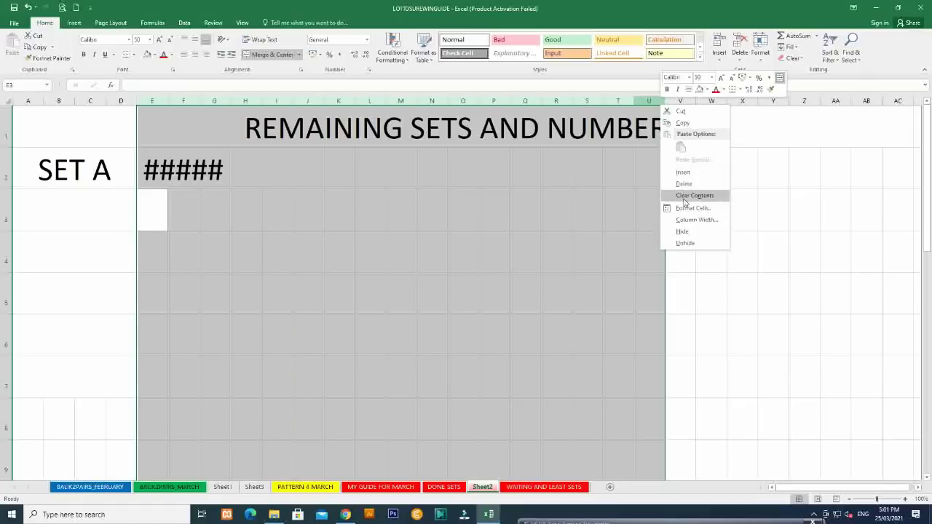
pyautogui.click(647, 210)
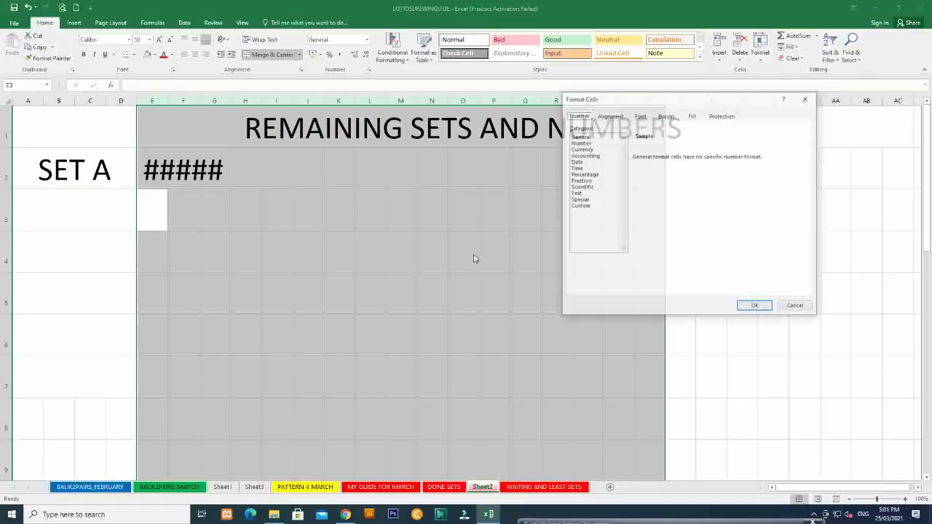
pyautogui.click(579, 200)
pyautogui.click(575, 193)
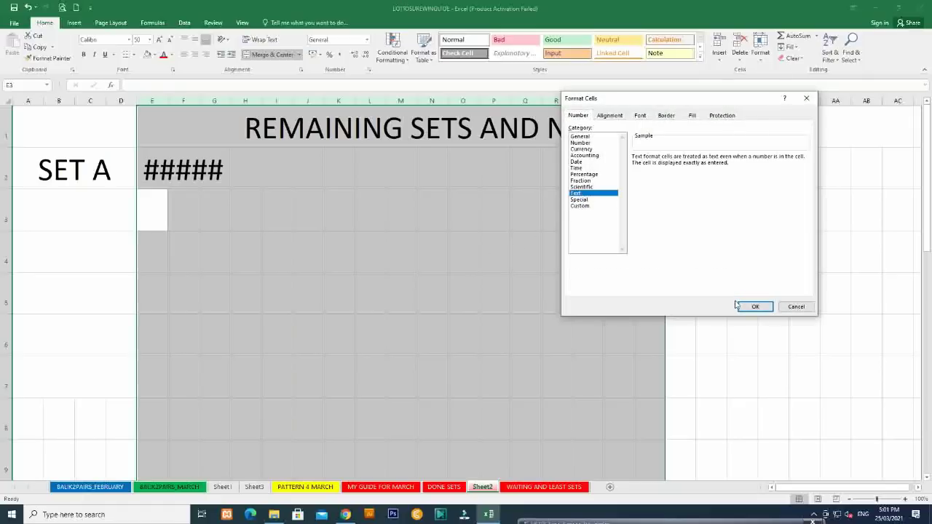
pyautogui.click(757, 306)
# Enter the Set A combinations 4-1-5 and 2-5-4 in the two merged blocks of row 2
pyautogui.click(176, 168)
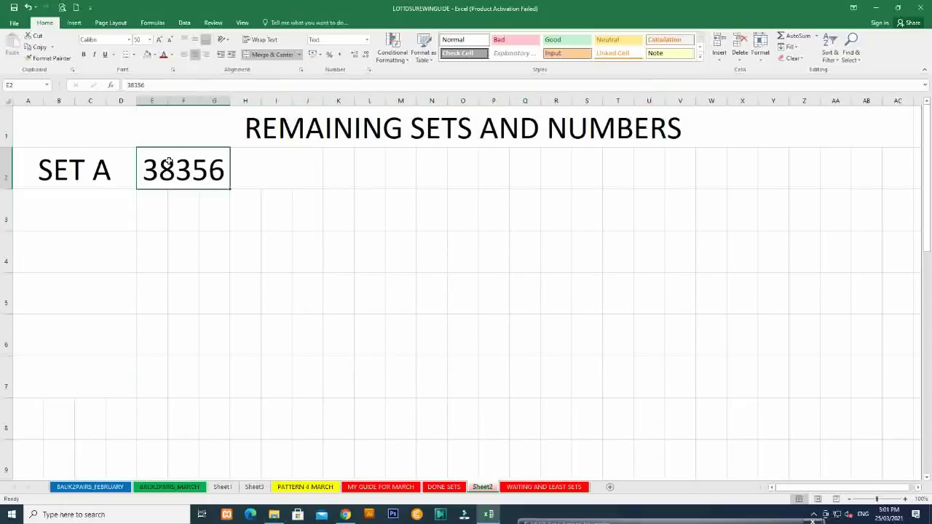
pyautogui.write('4-1-5')
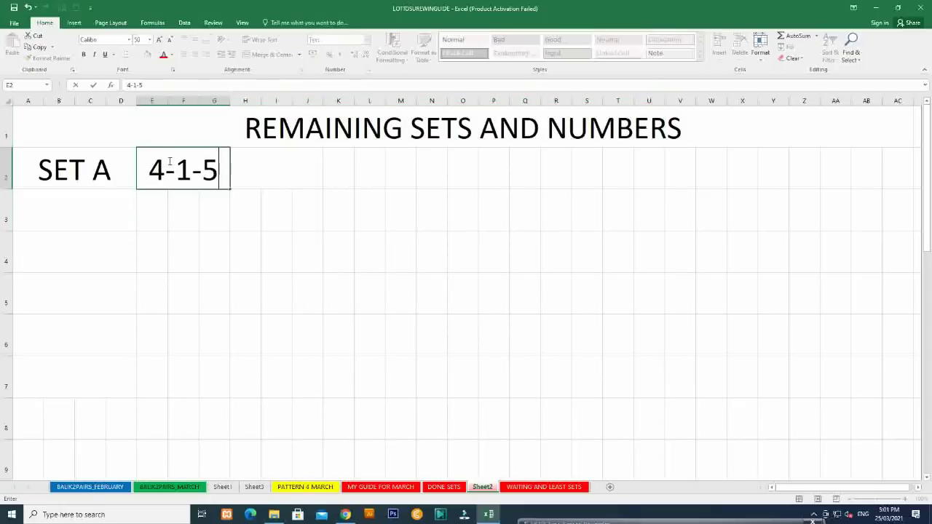
pyautogui.press('Tab')
pyautogui.write('2-5-4')
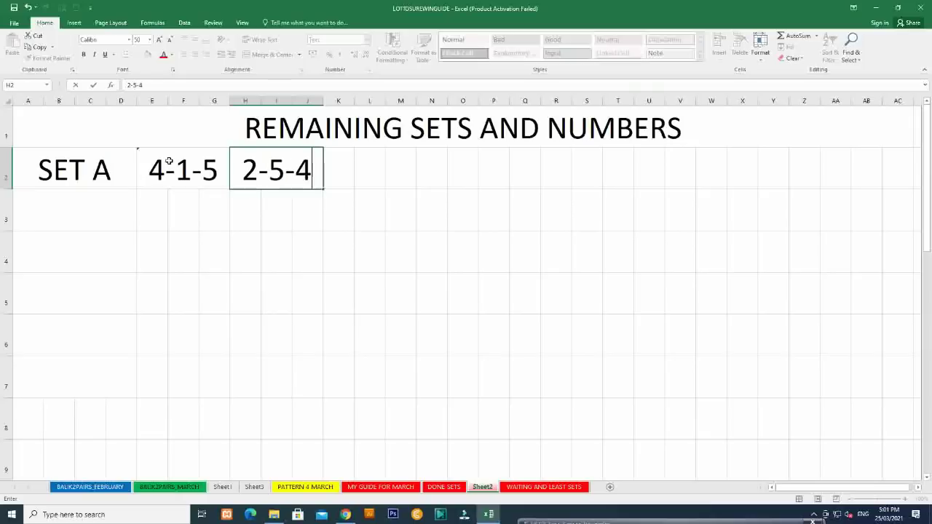
pyautogui.press('Return')
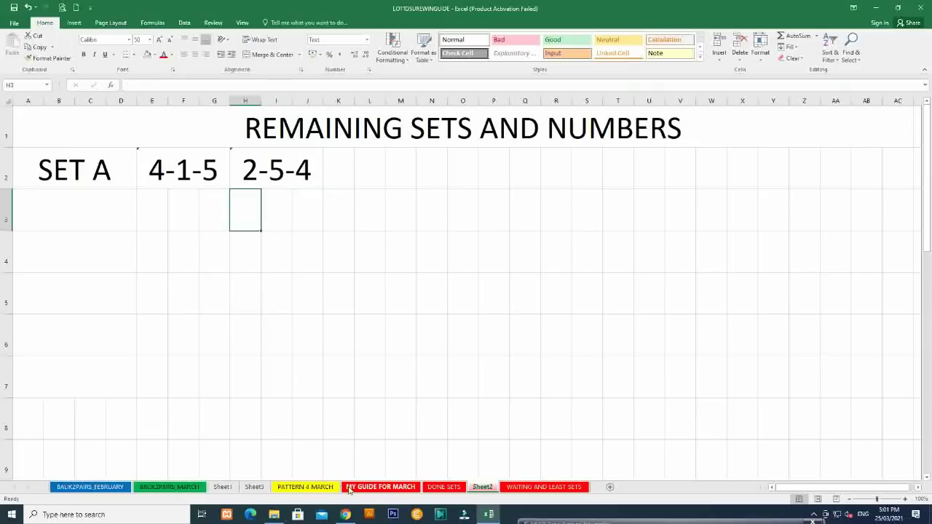
# Check the undrawn combinations of Sets A and B in the March guide, and enter SET B in row 3 of Sheet2
pyautogui.click(381, 487)
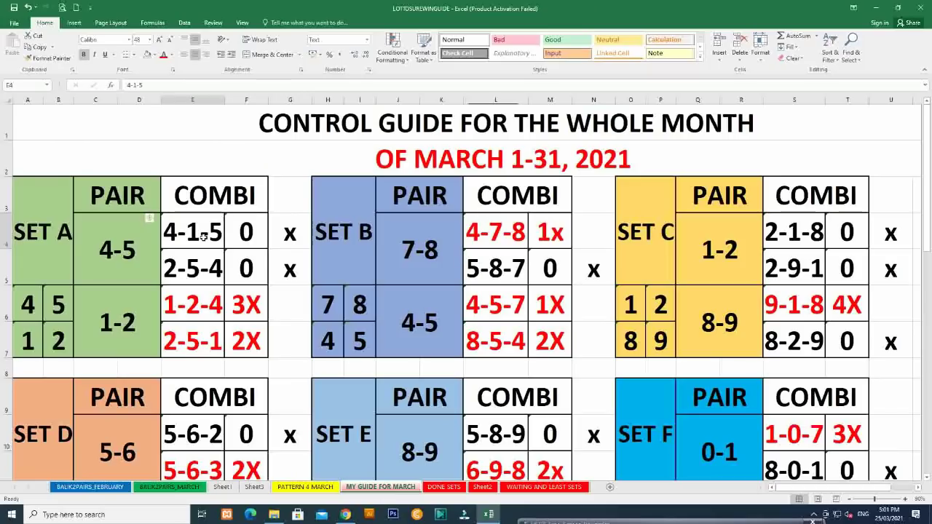
pyautogui.moveTo(219, 274); pyautogui.dragTo(246, 233)
pyautogui.moveTo(495, 269); pyautogui.dragTo(563, 268)
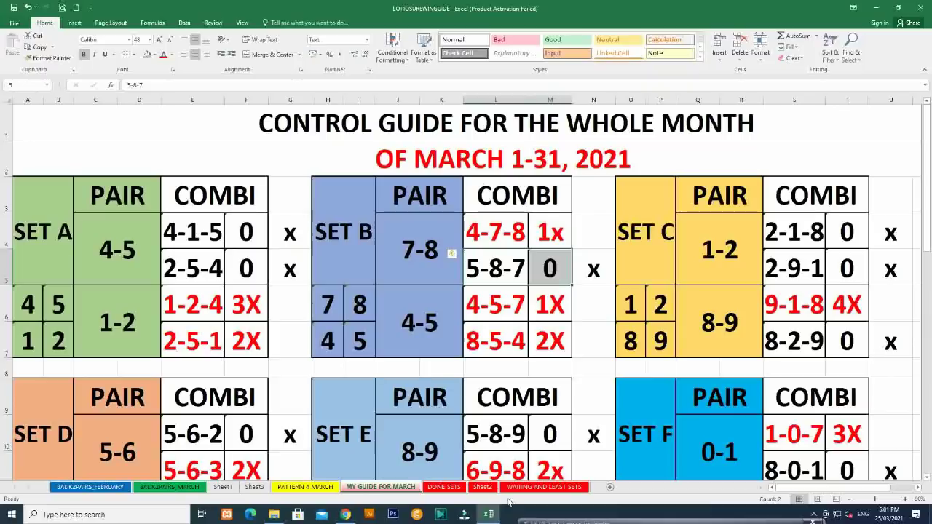
pyautogui.click(482, 487)
pyautogui.click(84, 225)
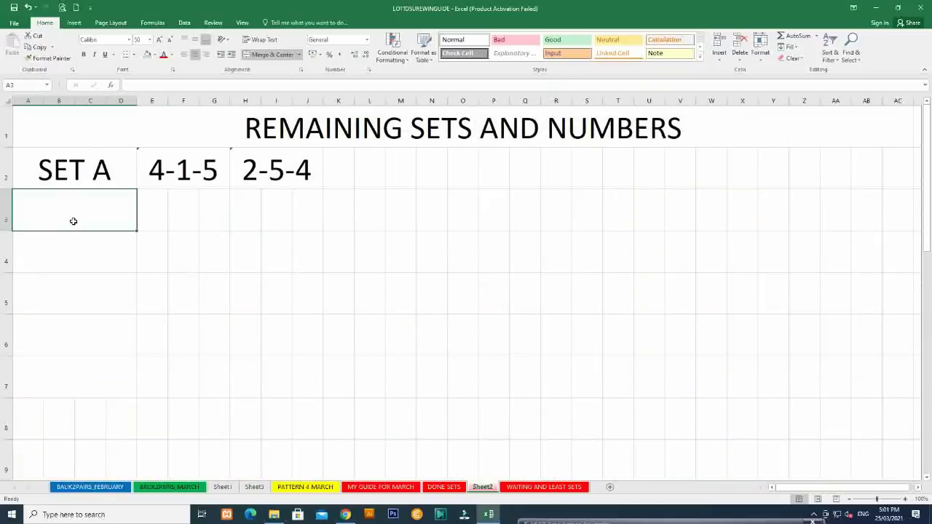
pyautogui.write('SET')
pyautogui.click(92, 211)
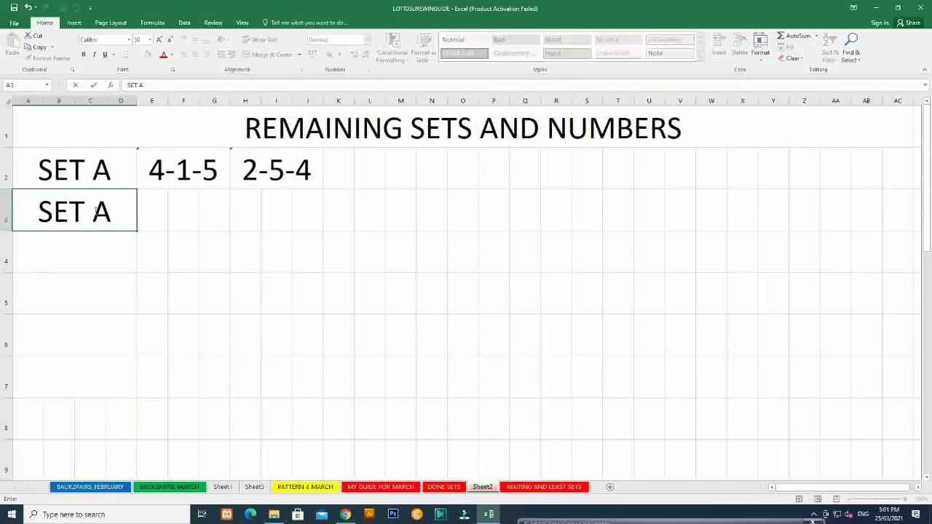
pyautogui.doubleClick(98, 211)
pyautogui.write('B')
pyautogui.press('Tab')
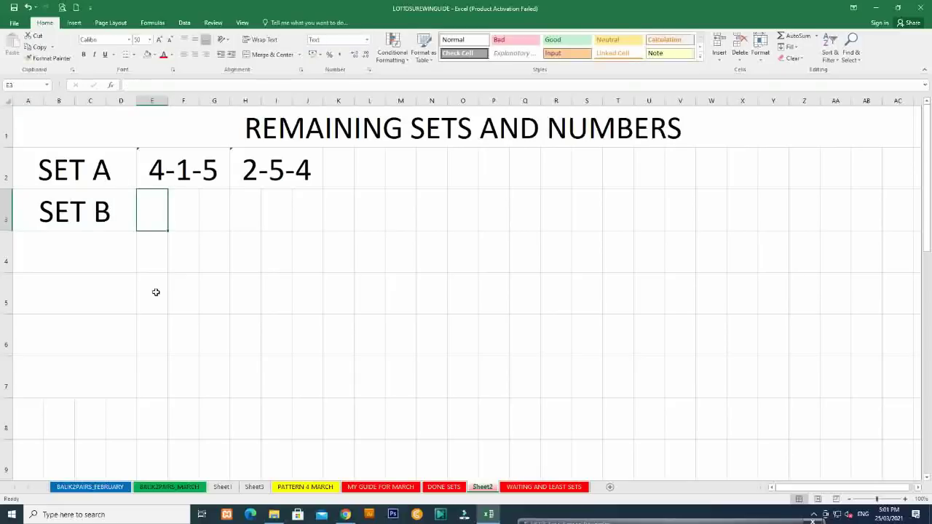
# Recheck Set B in the March guide, merge and centre E3 to G3 and H3 to J3 on Sheet2, and enter 5-8-7 beside SET B
pyautogui.click(367, 488)
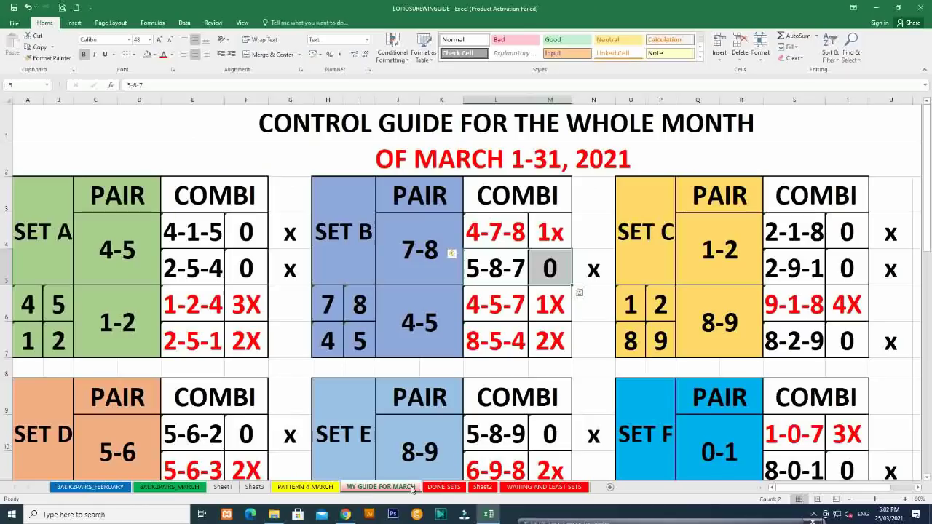
pyautogui.click(480, 487)
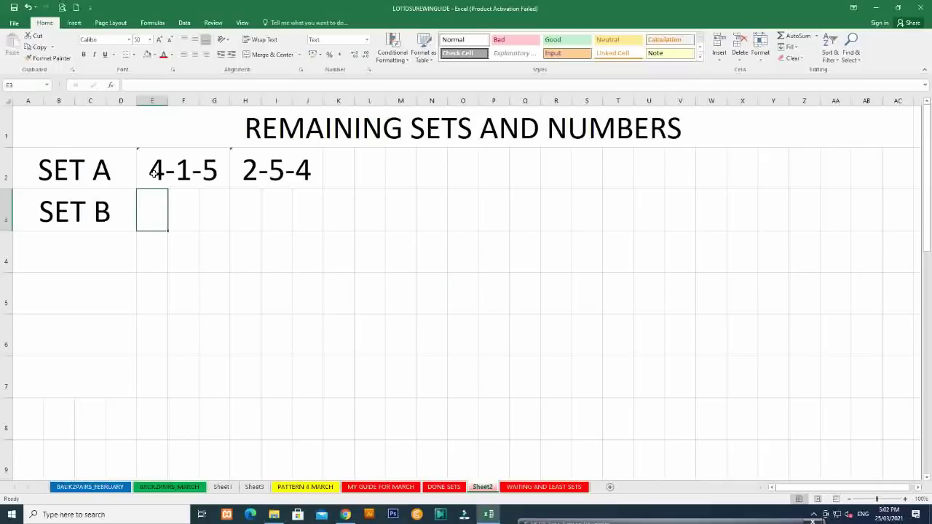
pyautogui.moveTo(153, 201); pyautogui.dragTo(304, 200)
pyautogui.click(271, 55)
pyautogui.click(271, 54)
pyautogui.click(185, 210)
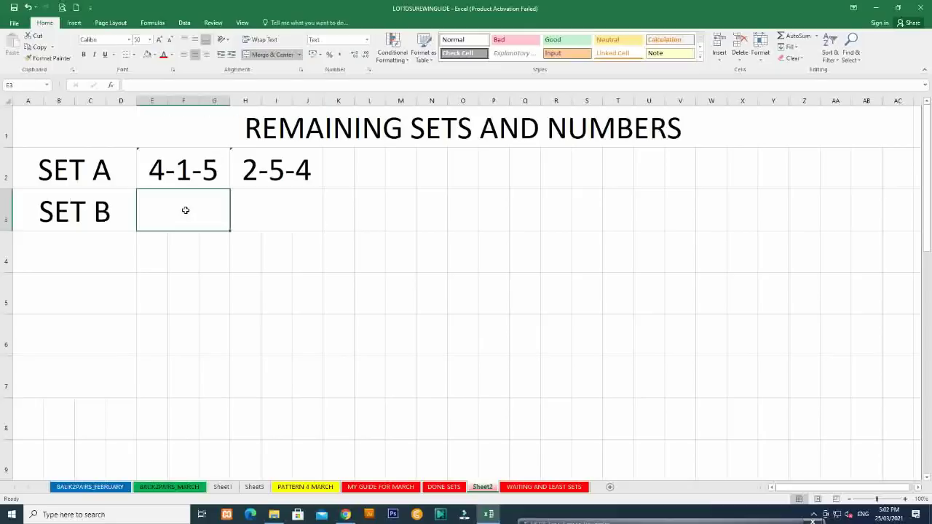
pyautogui.write('5-8-7')
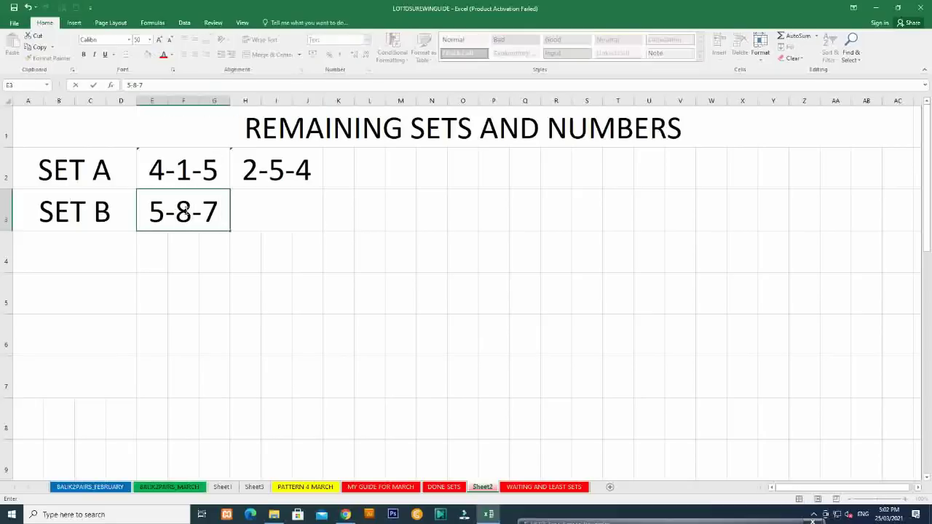
pyautogui.press('Return')
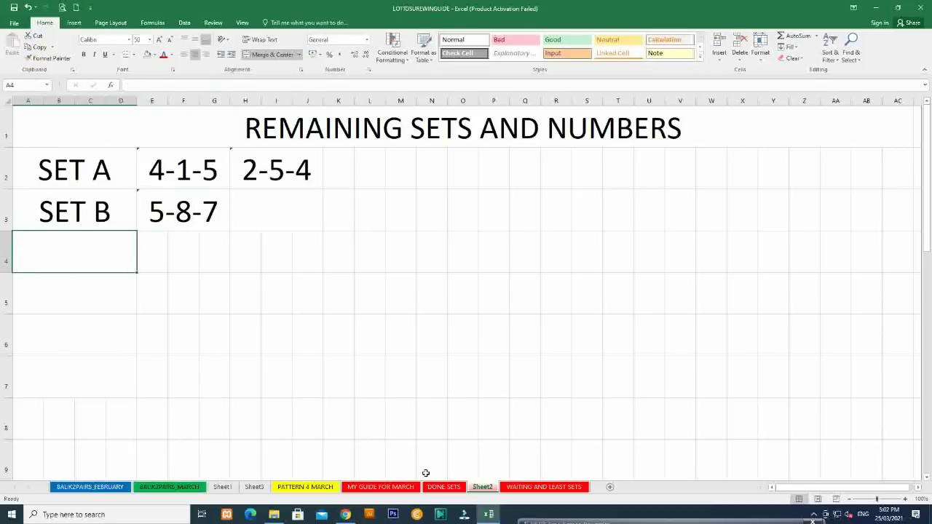
# Check Set C in the March guide, and on Sheet2 merge and centre E4 to G4, H4 to J4 and K4 to M4
pyautogui.click(380, 487)
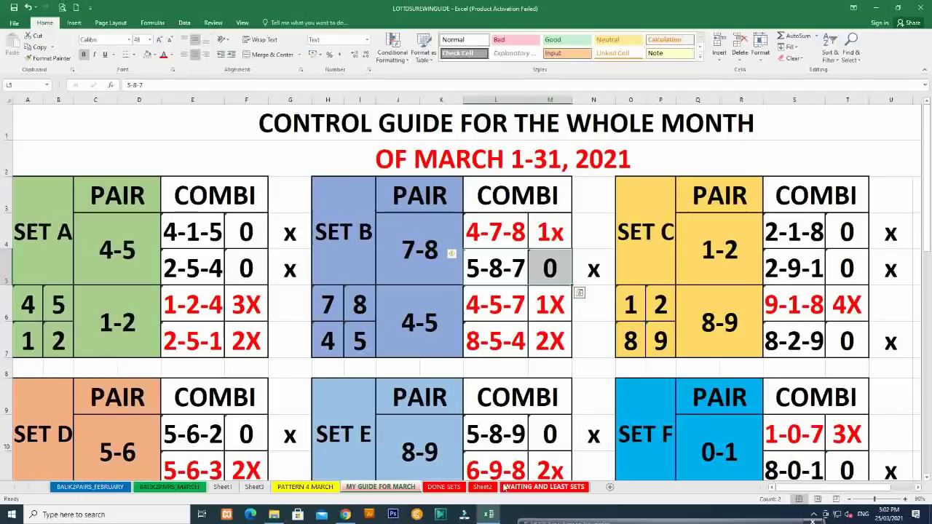
pyautogui.moveTo(781, 233); pyautogui.dragTo(845, 342)
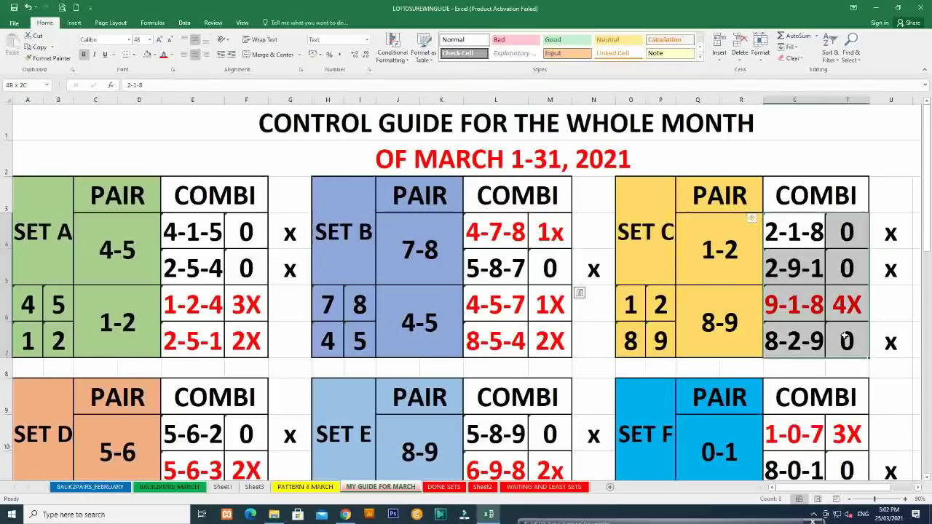
pyautogui.click(482, 486)
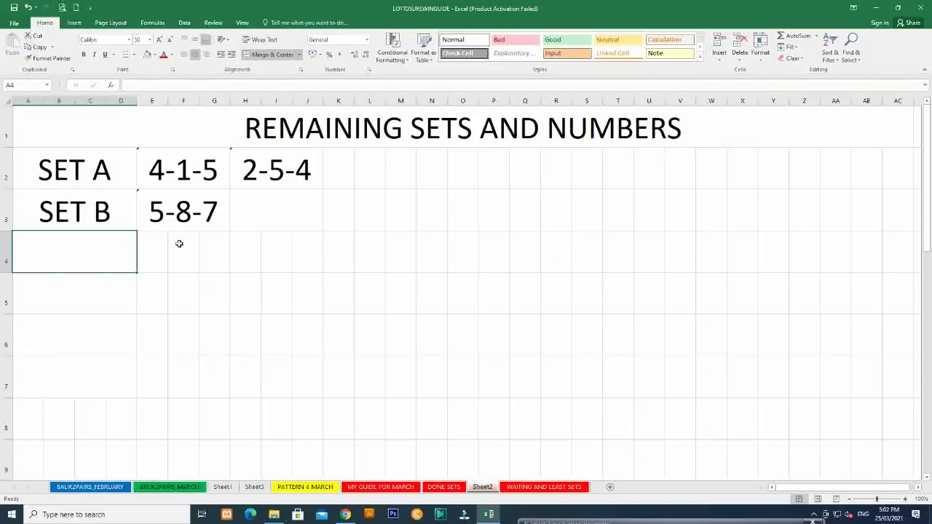
pyautogui.moveTo(158, 248); pyautogui.dragTo(306, 245)
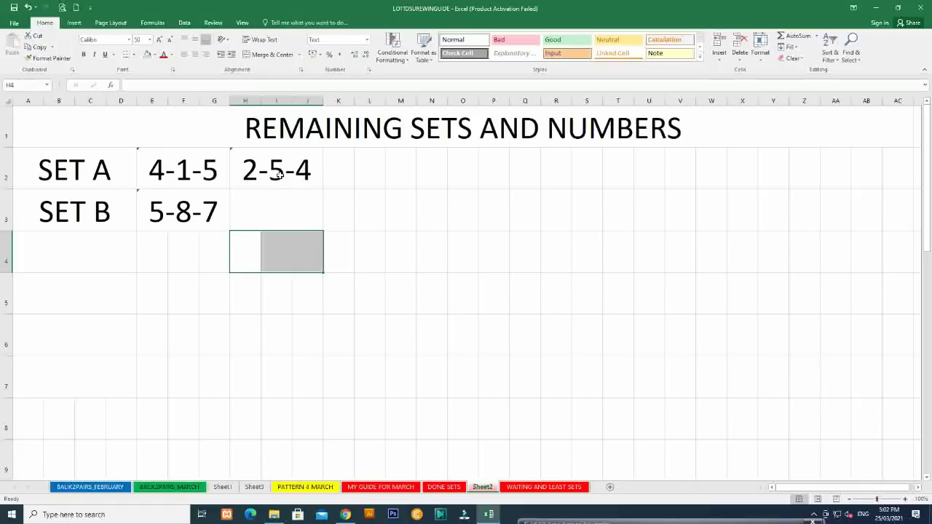
pyautogui.click(271, 54)
pyautogui.moveTo(157, 243); pyautogui.dragTo(210, 247)
pyautogui.click(271, 54)
pyautogui.moveTo(348, 249); pyautogui.dragTo(391, 242)
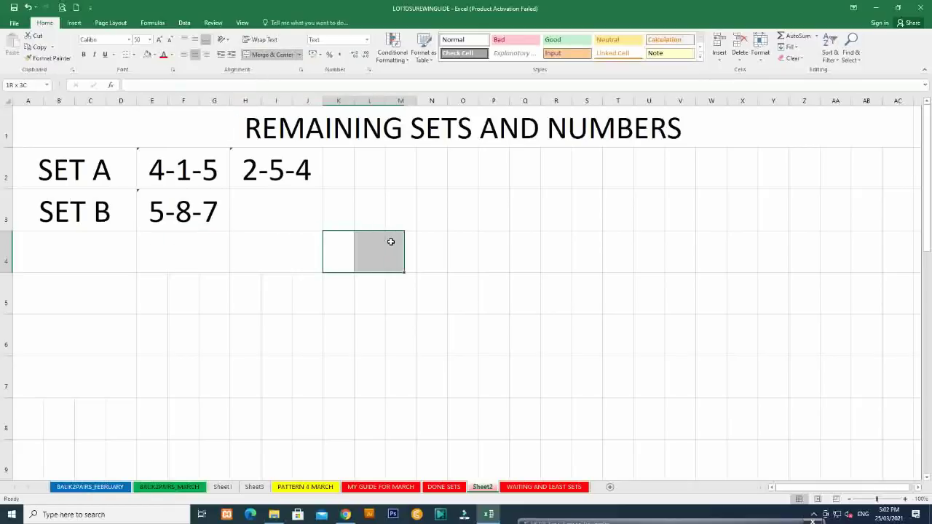
pyautogui.click(270, 55)
# Enter SET C in the merged block of row 4, columns A to D
pyautogui.click(89, 249)
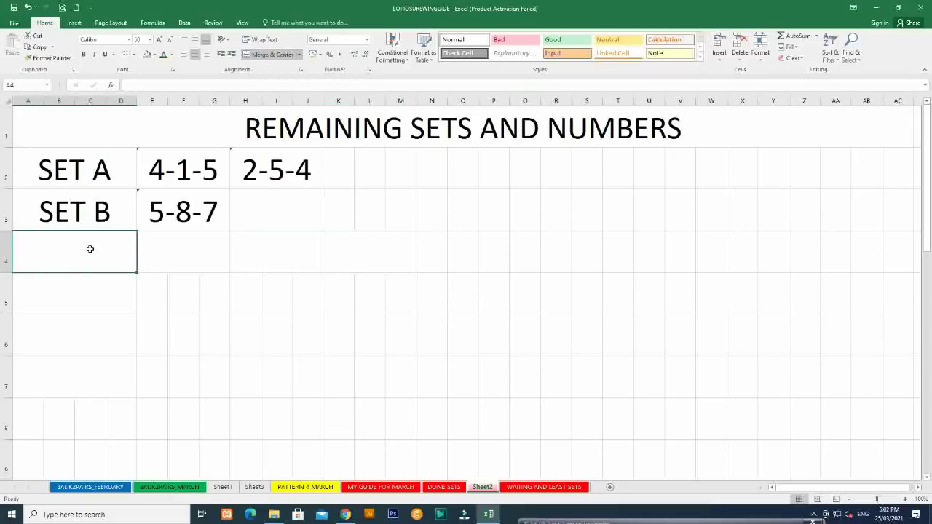
pyautogui.write('SET C')
pyautogui.click(172, 243)
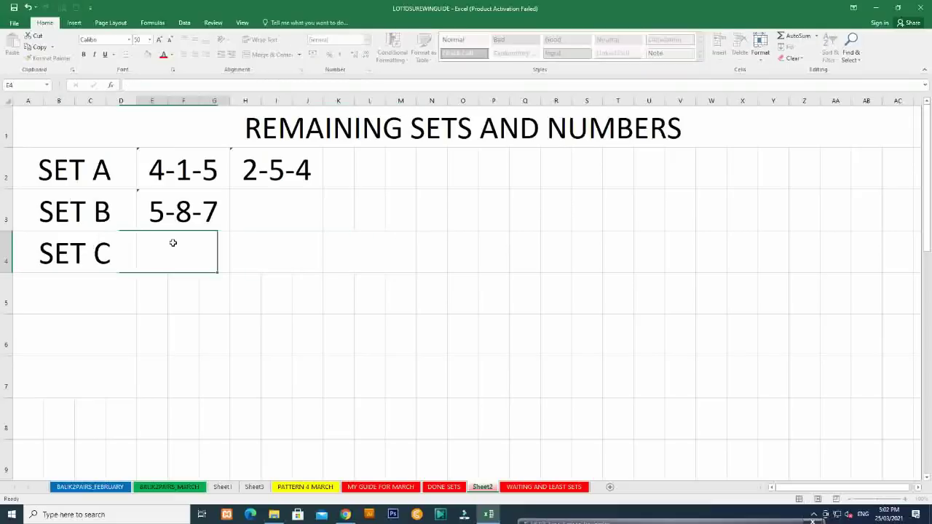
# Recheck Set C in the March guide and enter its combinations 2-1-8, 2-9-1 and 8-2-9 in the merged blocks beside SET C
pyautogui.click(397, 488)
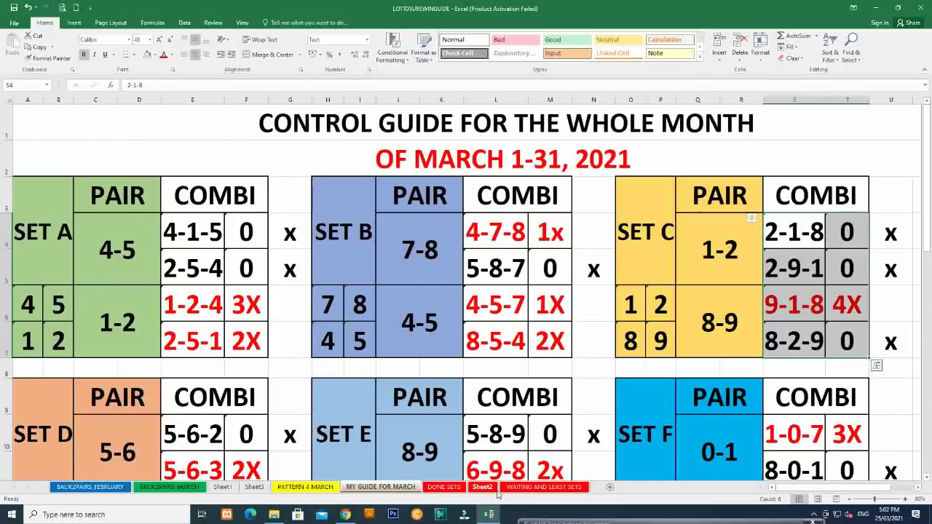
pyautogui.click(490, 490)
pyautogui.write('2-1-8')
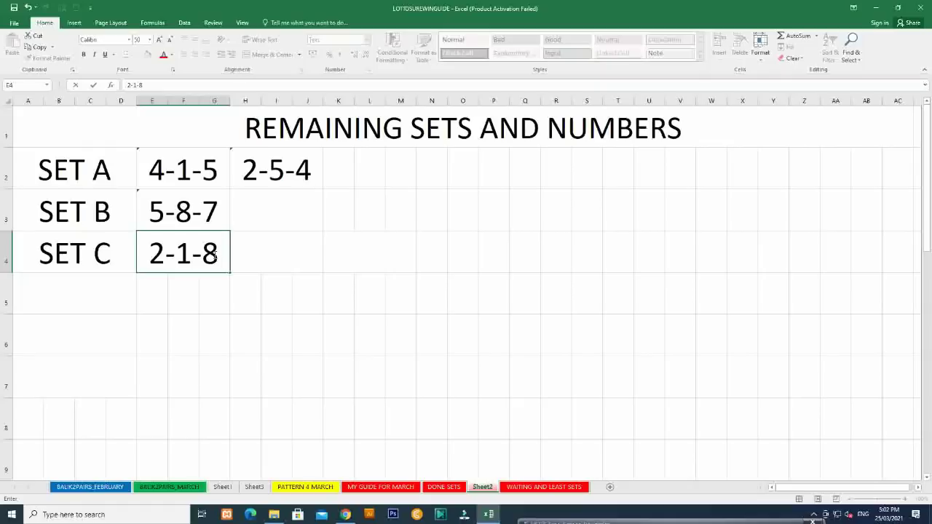
pyautogui.press('Tab')
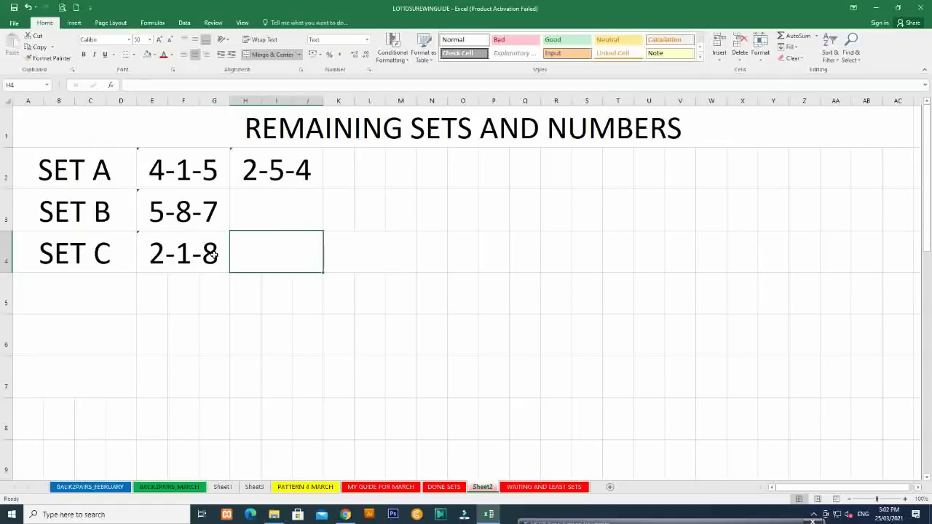
pyautogui.write('2-9-1')
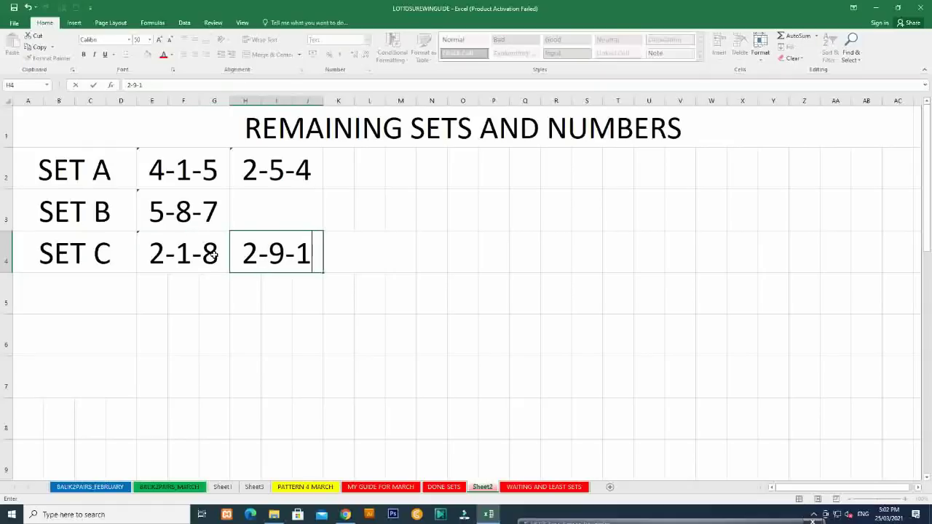
pyautogui.press('Tab')
pyautogui.write('8-2')
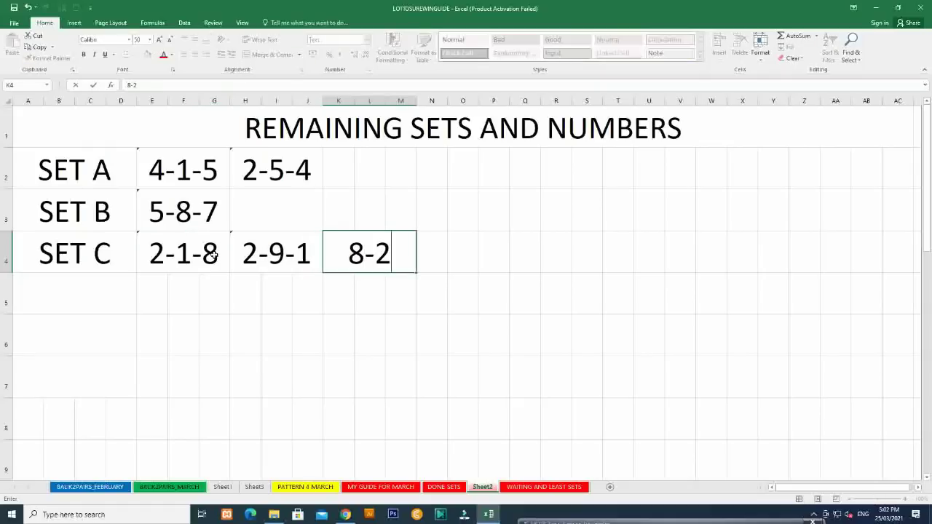
pyautogui.write('-9')
pyautogui.press('Left')
pyautogui.press('Left')
pyautogui.press('Left')
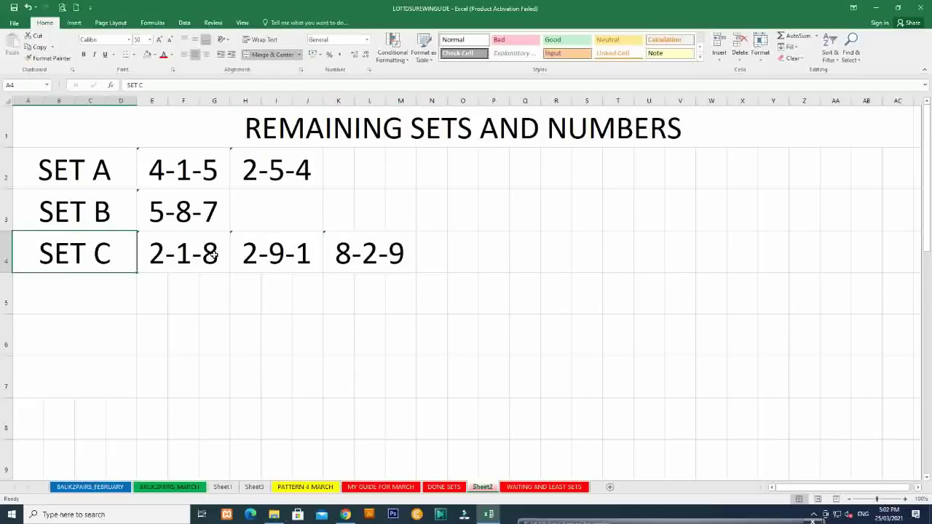
pyautogui.press('Down')
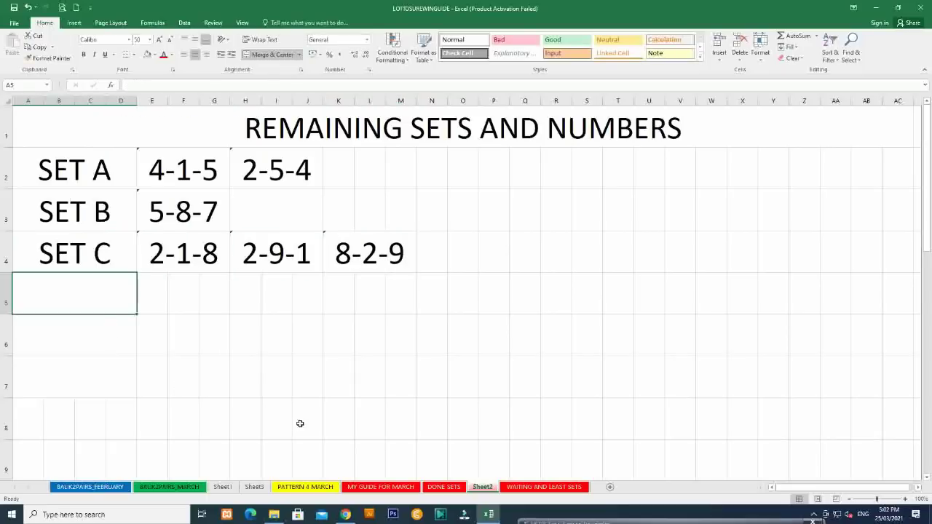
# Check Set D in the March guide and enter SET D in the merged block of row 5 on Sheet2
pyautogui.click(380, 487)
pyautogui.scroll(-2, 404, 407)
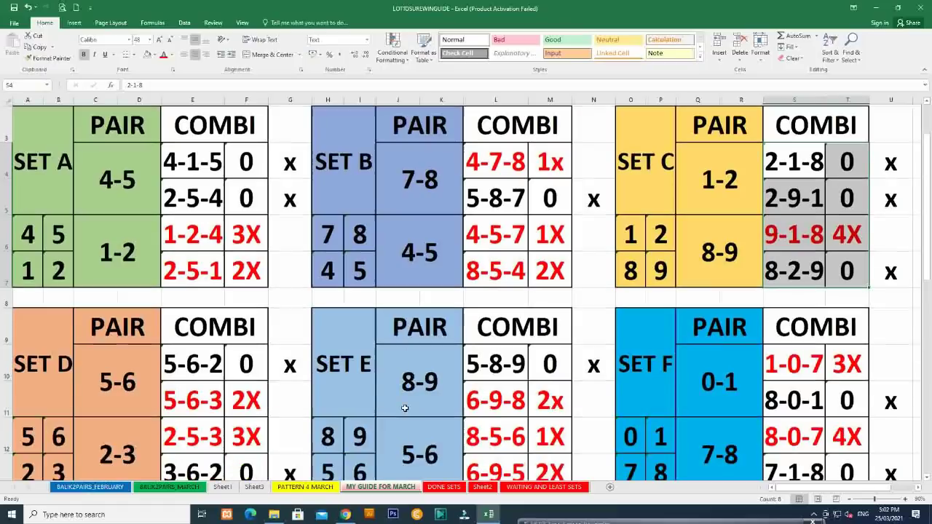
pyautogui.scroll(-1, 404, 407)
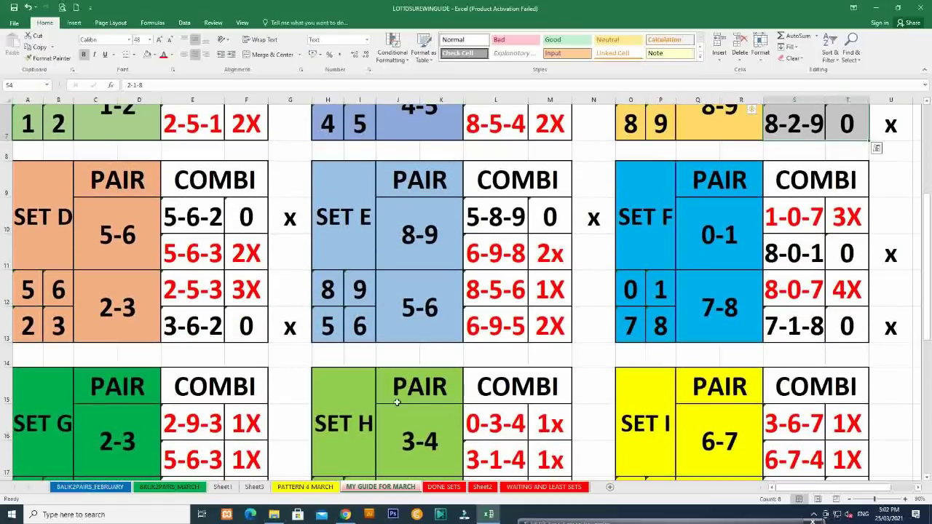
pyautogui.click(482, 486)
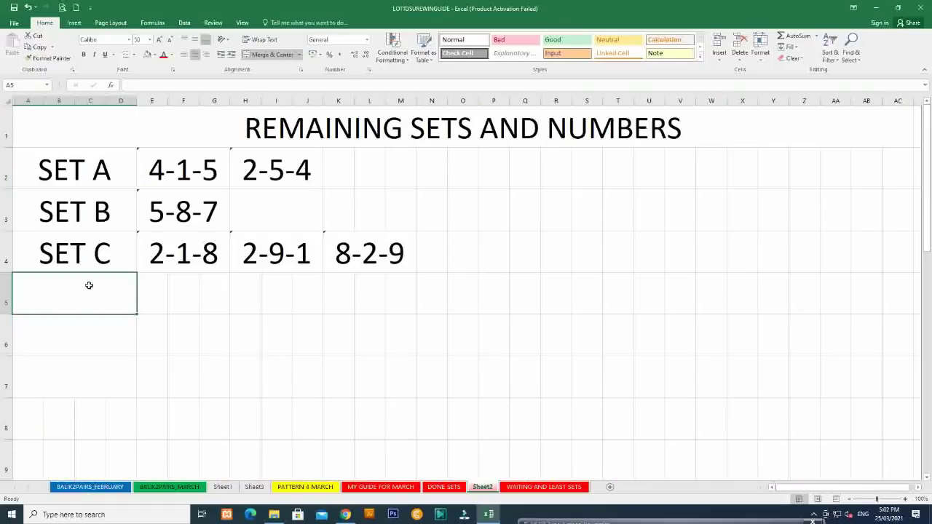
pyautogui.write('SET D')
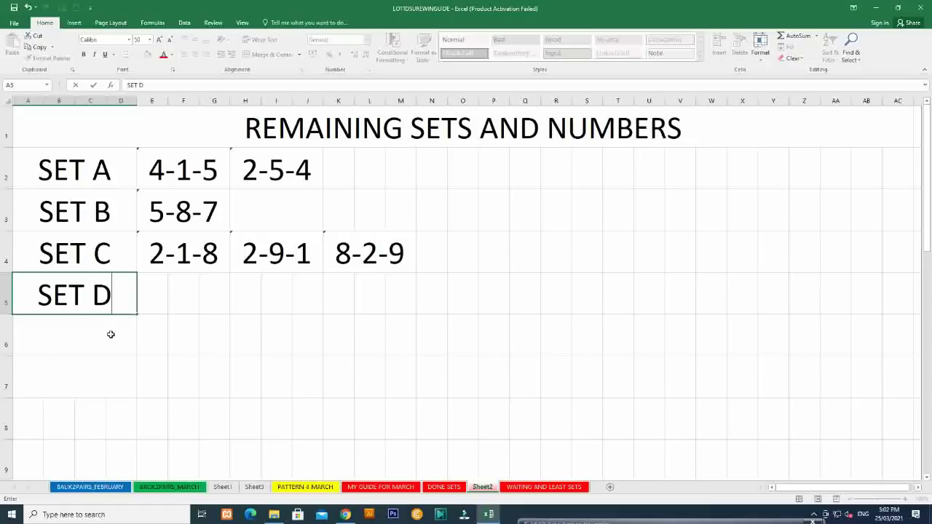
pyautogui.press('Return')
# Copy the empty merged block of row 6, columns A to D, into rows 8 and 9
pyautogui.hotkey('ctrl', 'c')
pyautogui.click(36, 445)
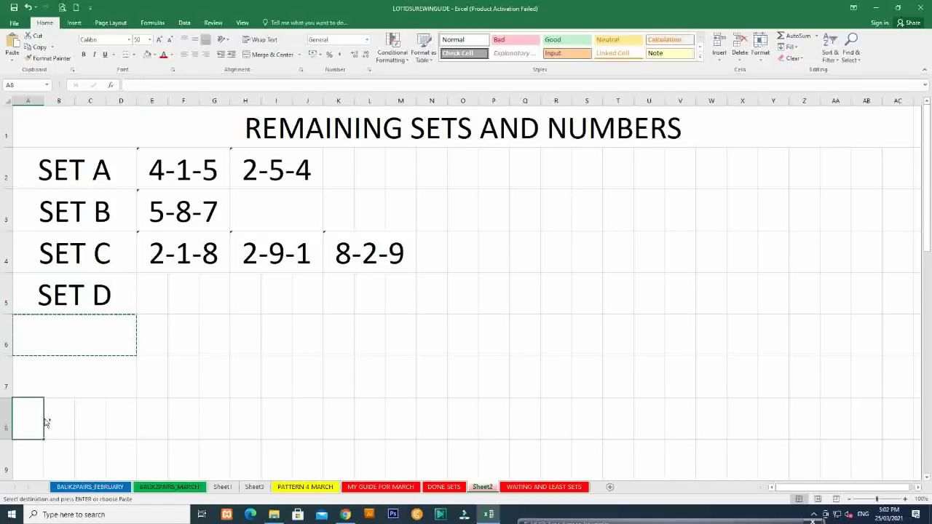
pyautogui.hotkey('ctrl', 'v')
pyautogui.scroll(-2, 43, 452)
pyautogui.scroll(2, 134, 292)
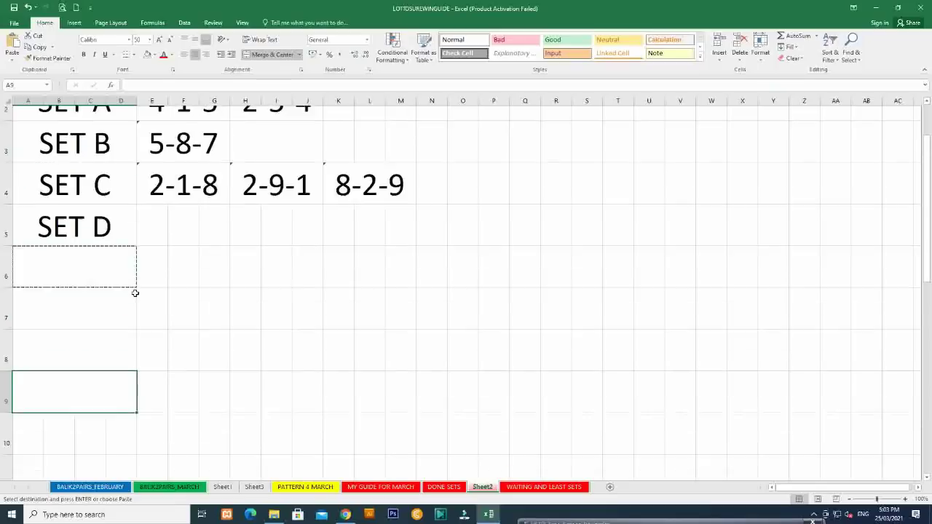
# Recheck Set D in the March guide, and on Sheet2 merge and centre E5 to G5 and H5 to J5
pyautogui.click(152, 246)
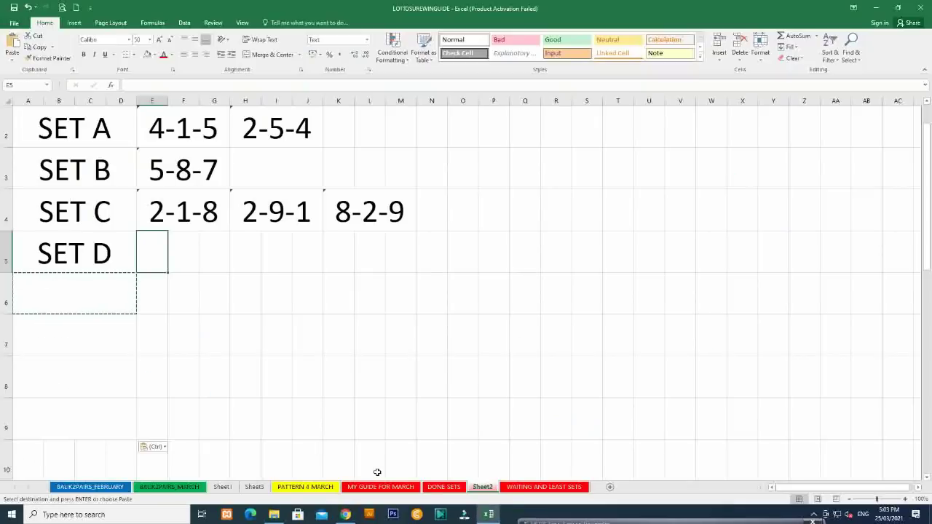
pyautogui.click(380, 487)
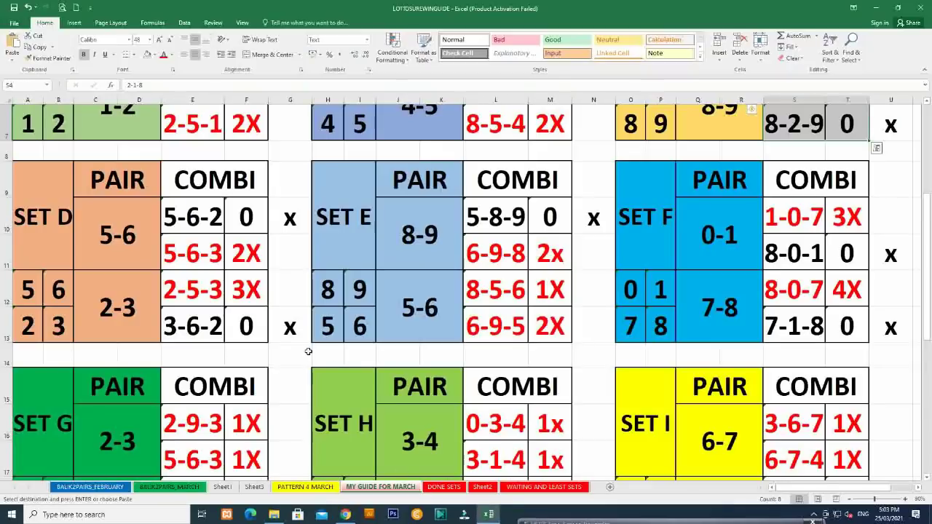
pyautogui.click(482, 486)
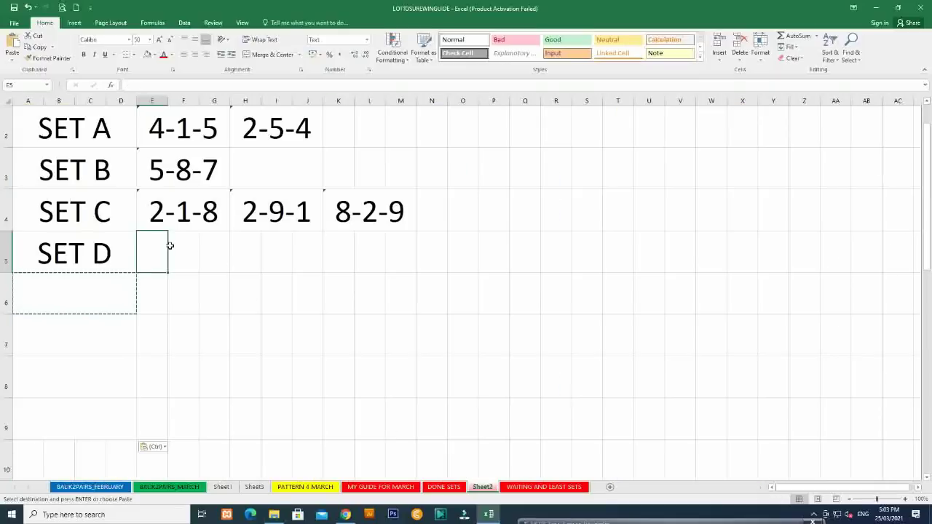
pyautogui.moveTo(155, 246); pyautogui.dragTo(313, 245)
pyautogui.click(270, 54)
pyautogui.click(270, 55)
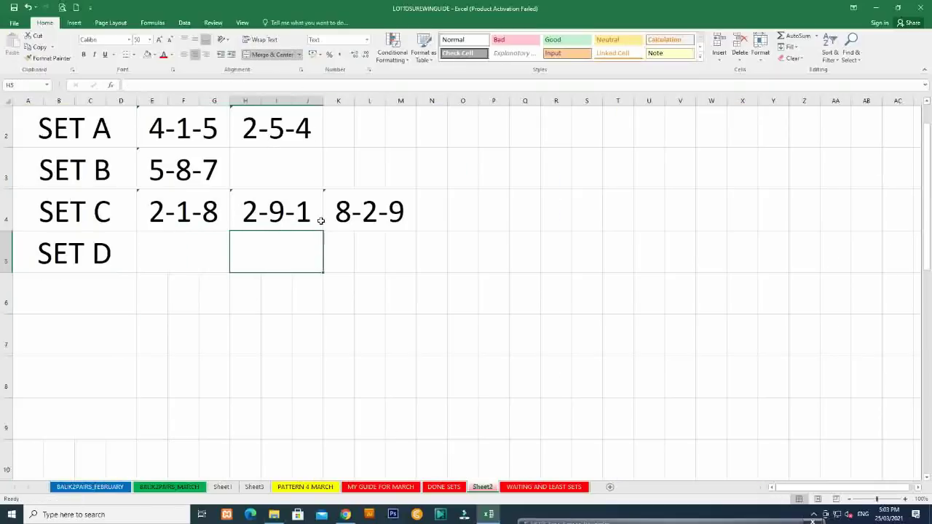
# Enter the combinations 5-6-2 and 3-6-2 in the merged blocks beside SET D
pyautogui.click(157, 239)
pyautogui.write('5-6-2')
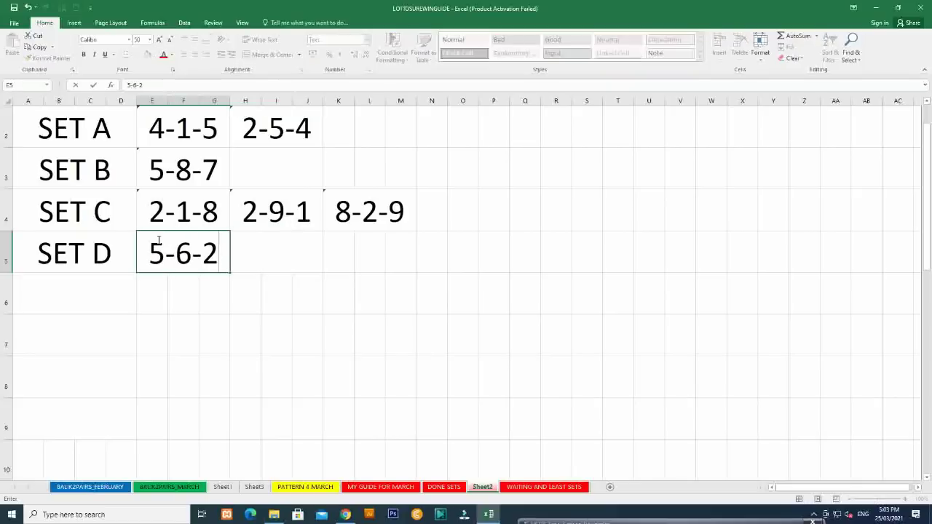
pyautogui.press('Tab')
pyautogui.write('3')
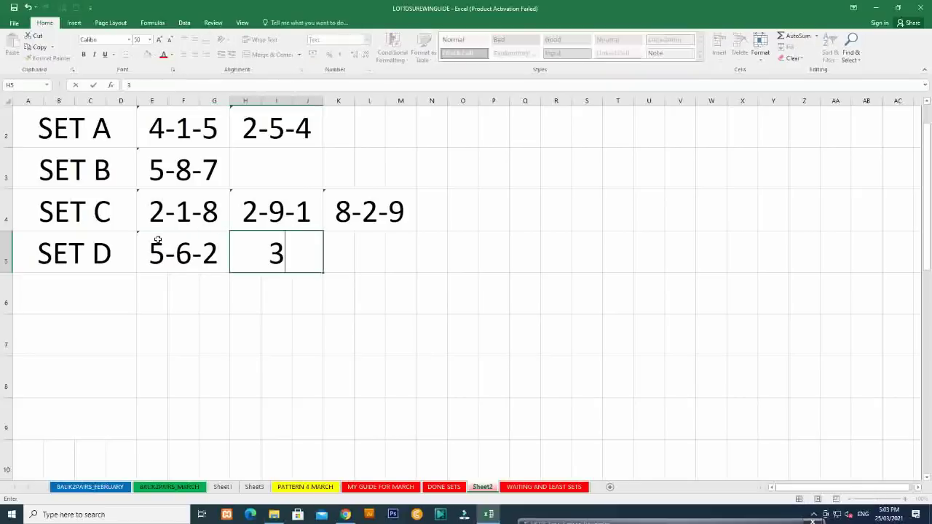
pyautogui.write('-6-2')
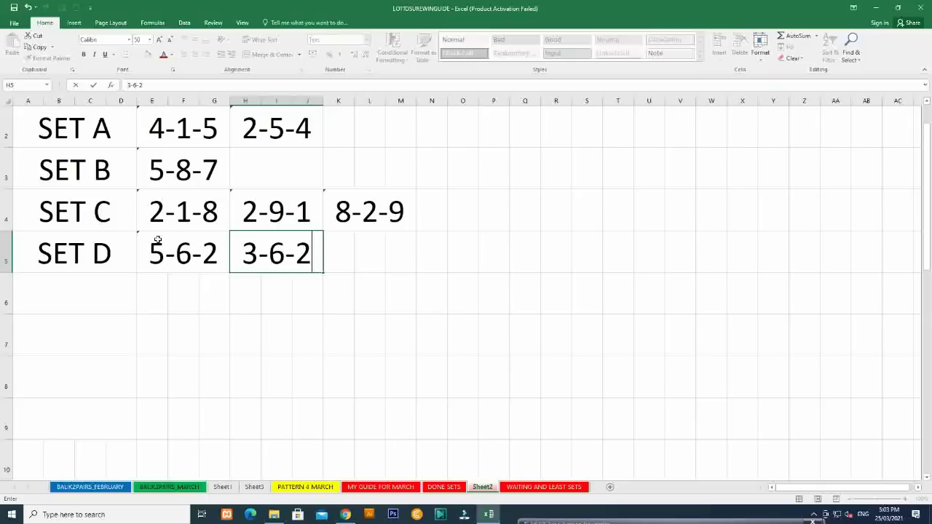
pyautogui.press('Return')
pyautogui.press('Left')
pyautogui.press('Down')
pyautogui.press('Up')
pyautogui.press('Left')
pyautogui.press('Left')
pyautogui.press('Left')
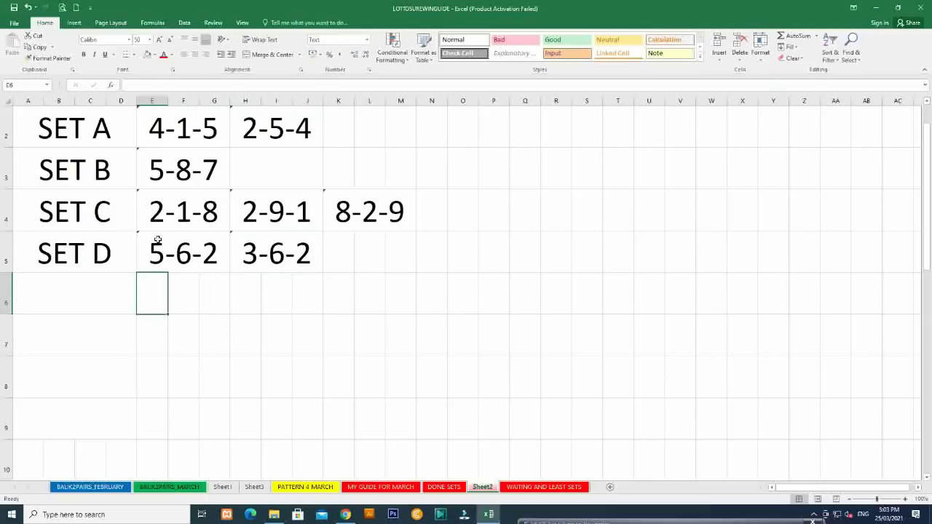
# Check Set E in the March guide and enter SET E in the merged block of row 6 on Sheet2
pyautogui.click(401, 487)
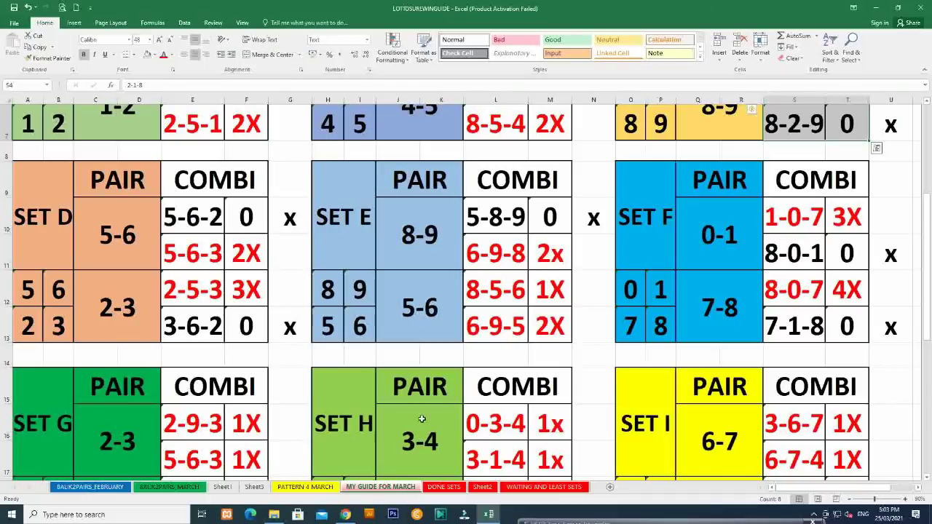
pyautogui.click(482, 487)
pyautogui.write('SET')
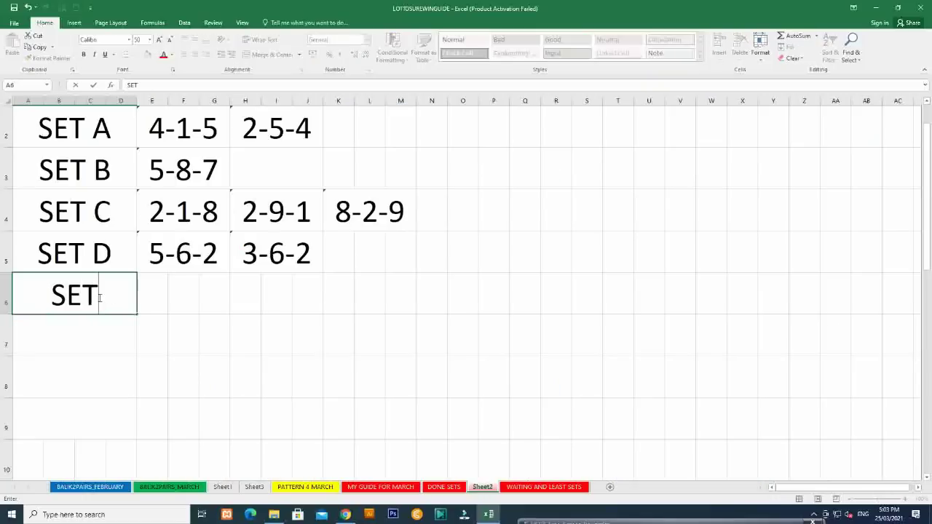
pyautogui.write(' E')
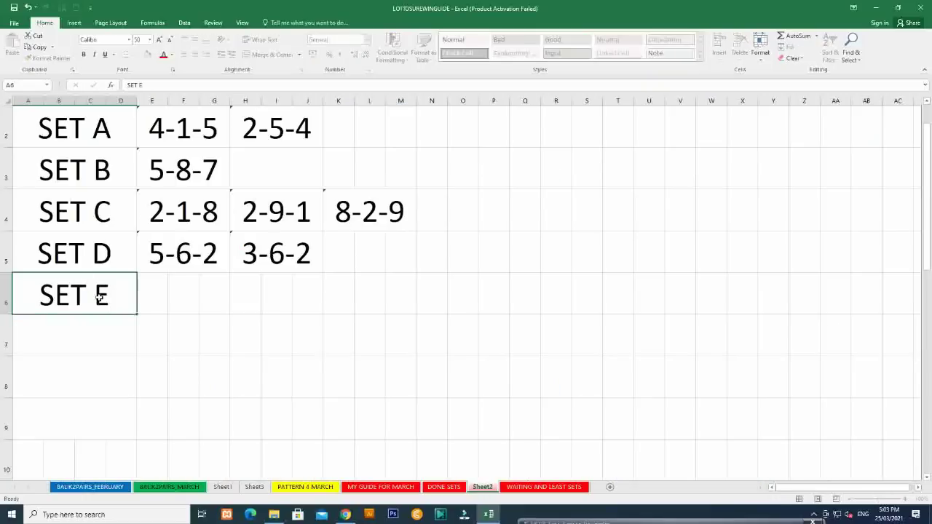
pyautogui.press('Tab')
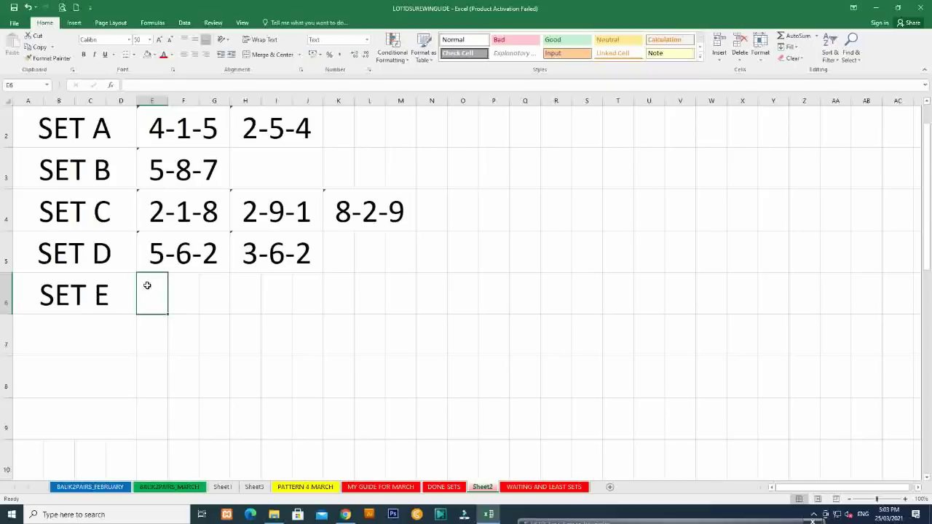
# Merge and centre E6 to G6, enter 5-8-9 beside SET E, and save the workbook
pyautogui.moveTo(147, 285); pyautogui.dragTo(212, 285)
pyautogui.click(271, 54)
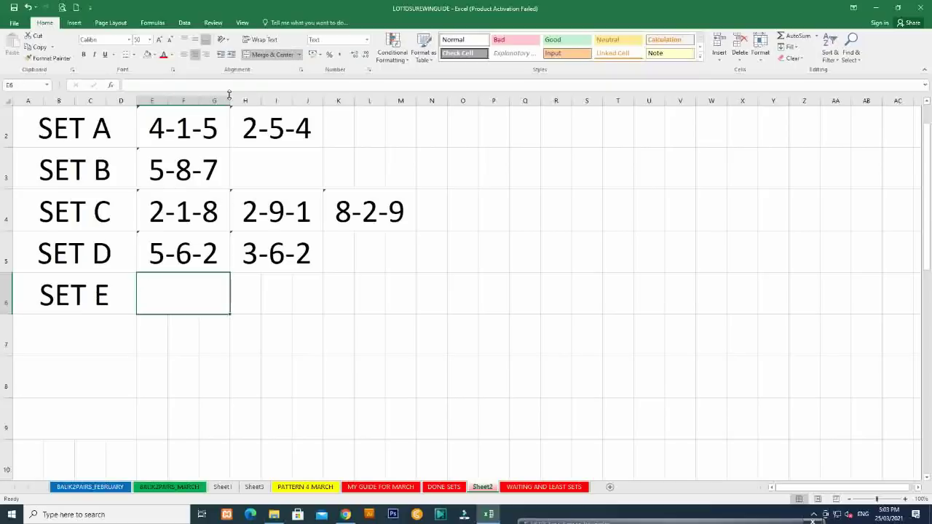
pyautogui.write('5-8-9')
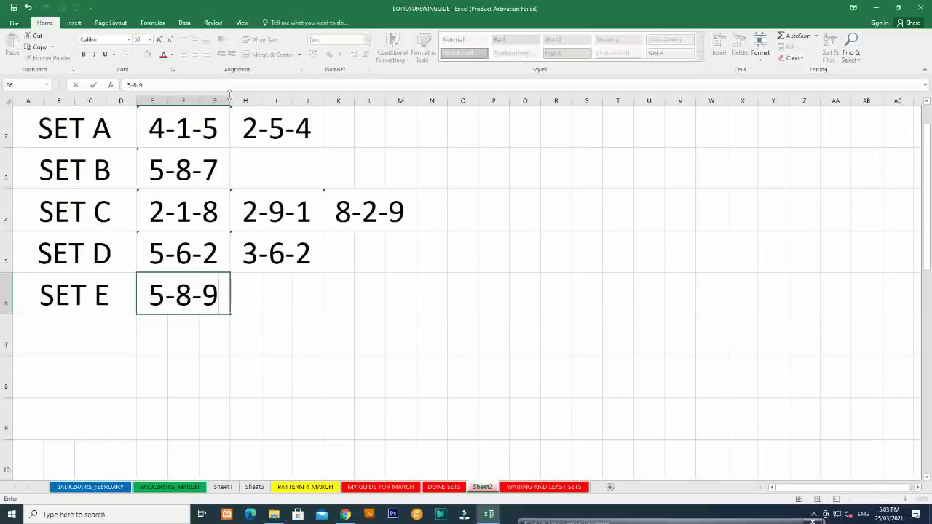
pyautogui.click(75, 329)
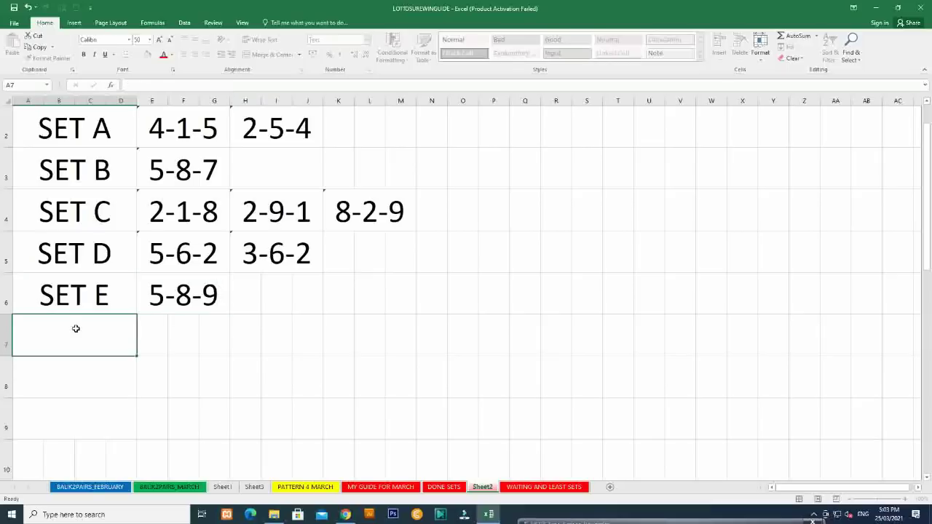
pyautogui.click(14, 7)
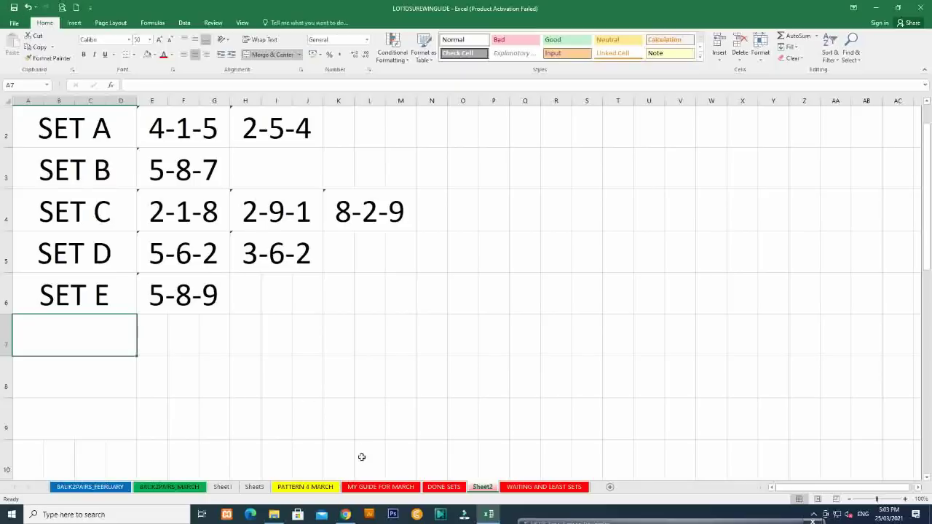
# Check Set F in the March guide and enter SET F in the merged block of row 7 on Sheet2
pyautogui.click(381, 487)
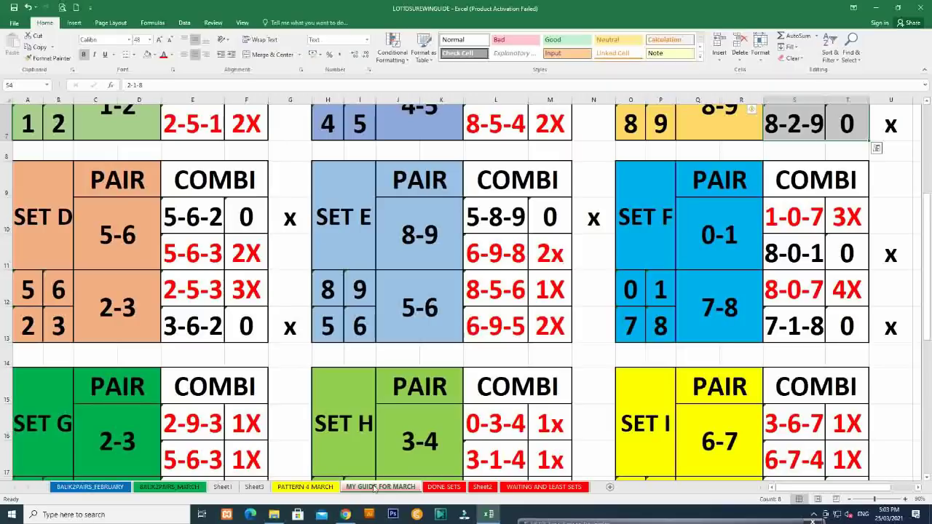
pyautogui.click(481, 487)
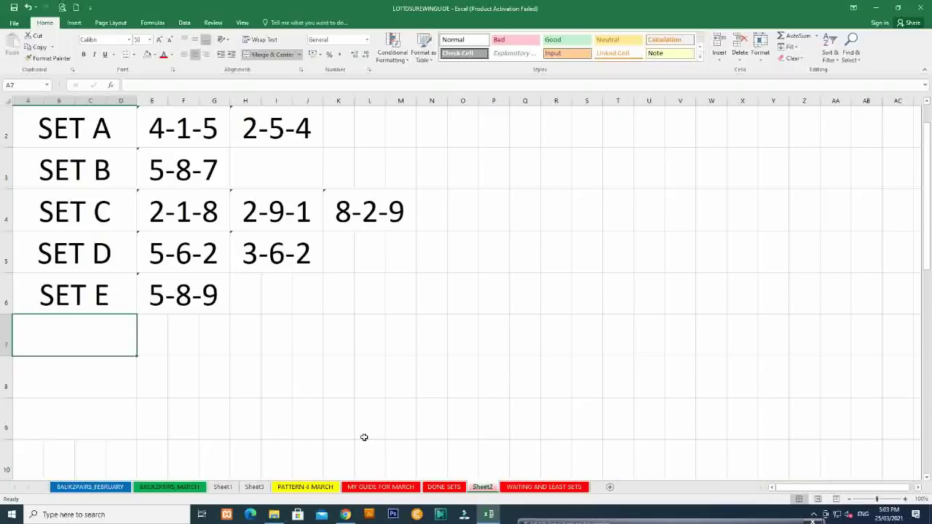
pyautogui.write('SET F')
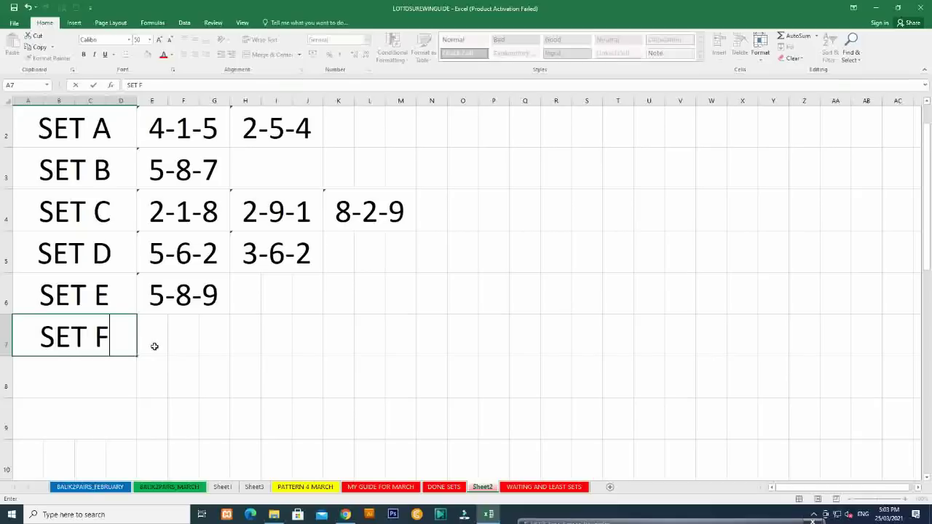
pyautogui.press('Tab')
# Merge and centre E7 to G7 and H7 to J7 beside SET F
pyautogui.click(251, 338)
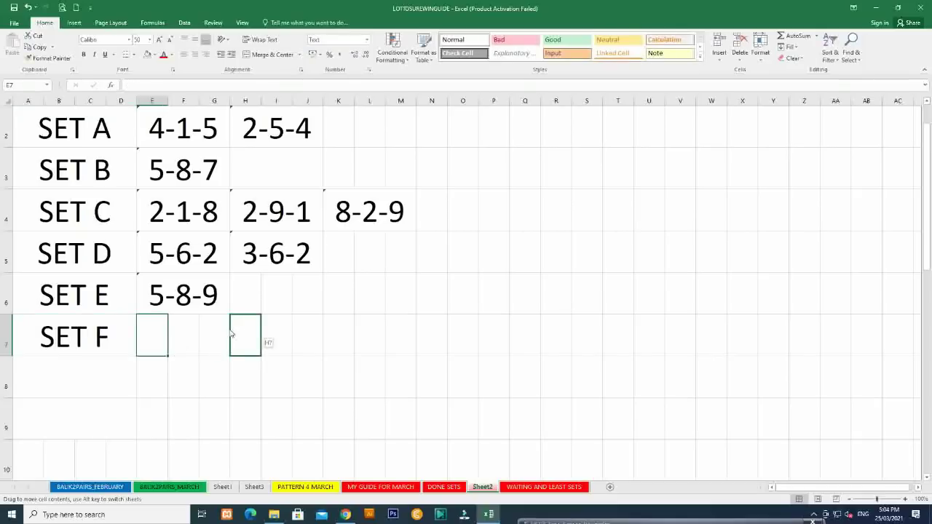
pyautogui.click(216, 331)
pyautogui.moveTo(160, 333); pyautogui.dragTo(319, 335)
pyautogui.click(273, 54)
pyautogui.click(273, 54)
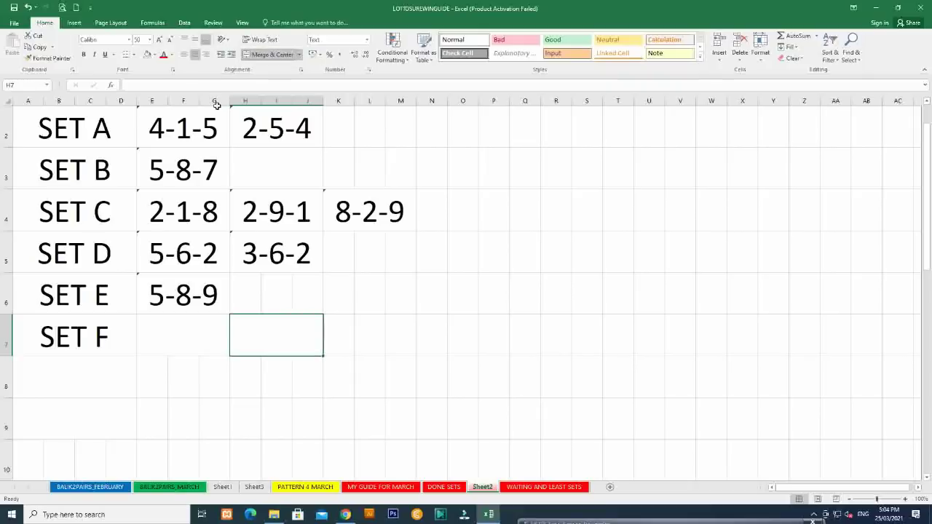
# Recheck Set F in the March guide and enter its combinations 8-0-1 and 7-1-8 in the merged blocks beside SET F
pyautogui.click(355, 488)
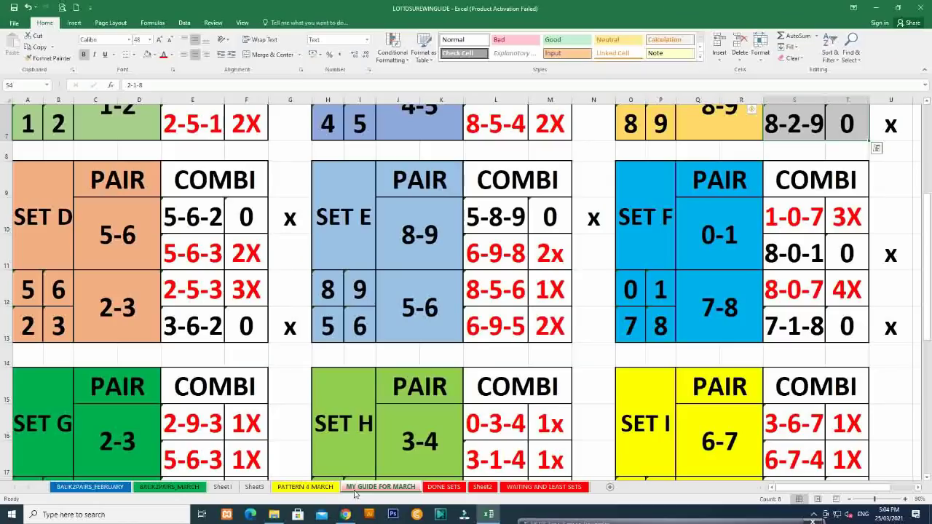
pyautogui.click(482, 487)
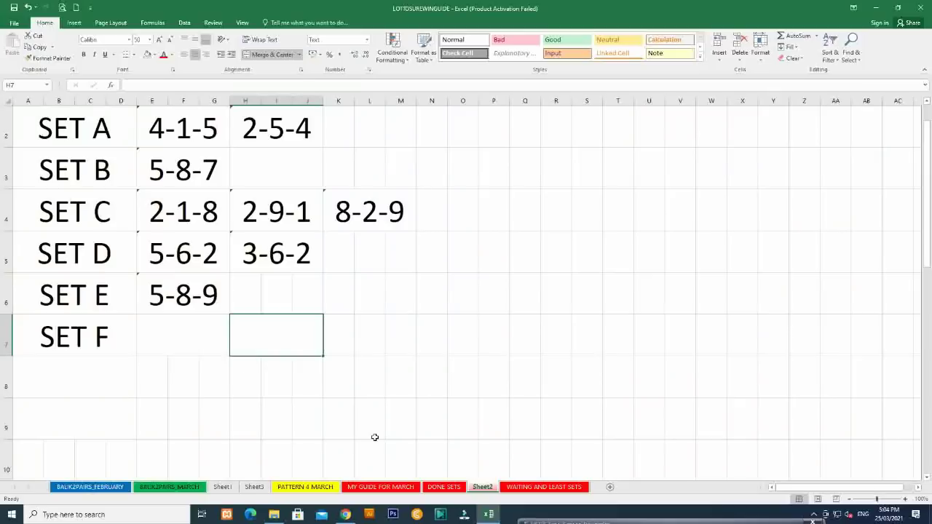
pyautogui.click(151, 337)
pyautogui.write('8-0-')
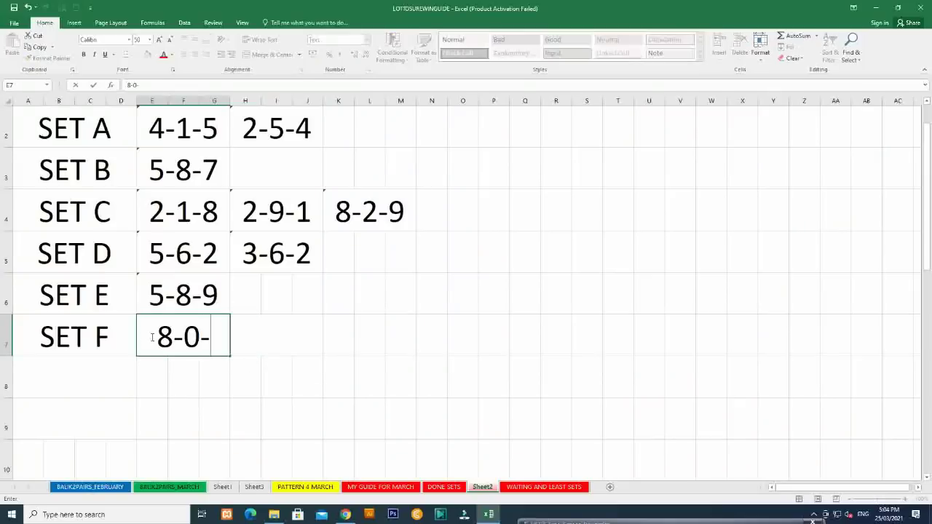
pyautogui.write('1')
pyautogui.press('Tab')
pyautogui.write('7')
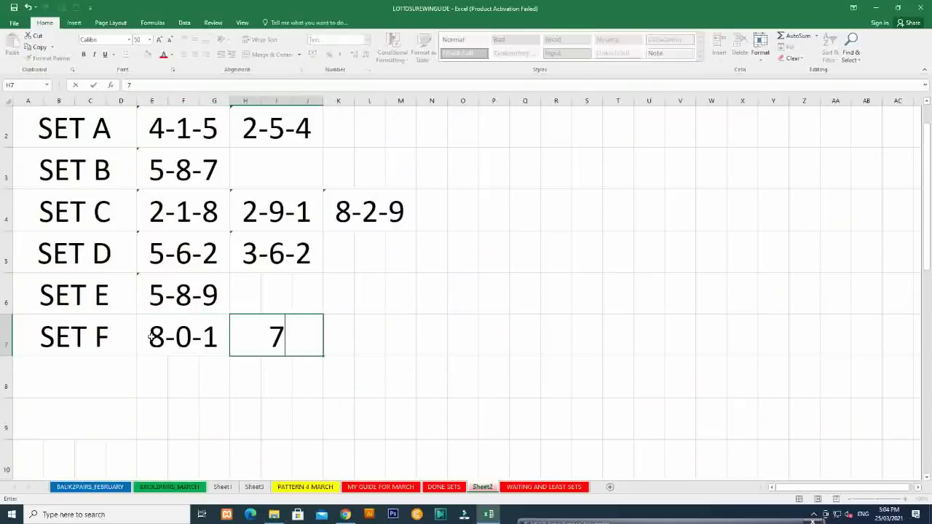
pyautogui.write('-1-8')
pyautogui.press('Return')
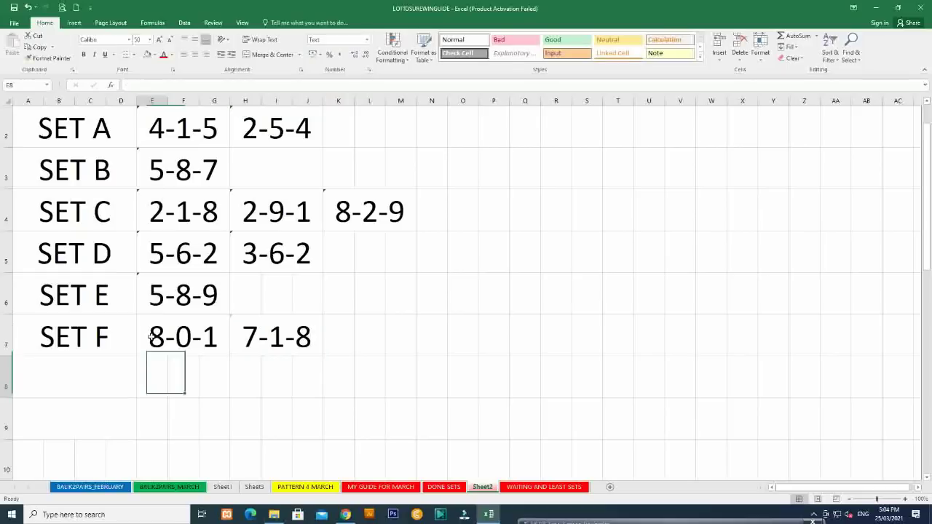
# Check the sets following Set F in the March guide and enter SET H in the merged block of row 8 on Sheet2
pyautogui.click(385, 486)
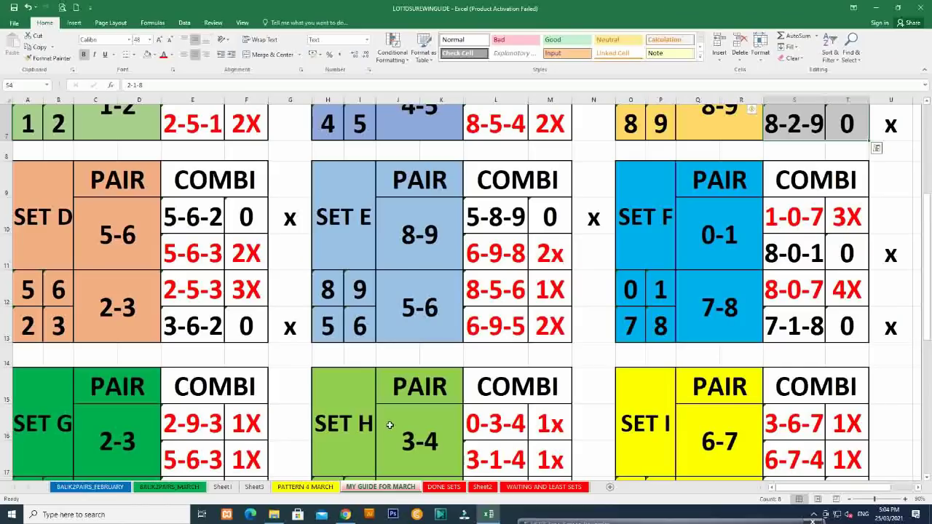
pyautogui.scroll(-1, 364, 406)
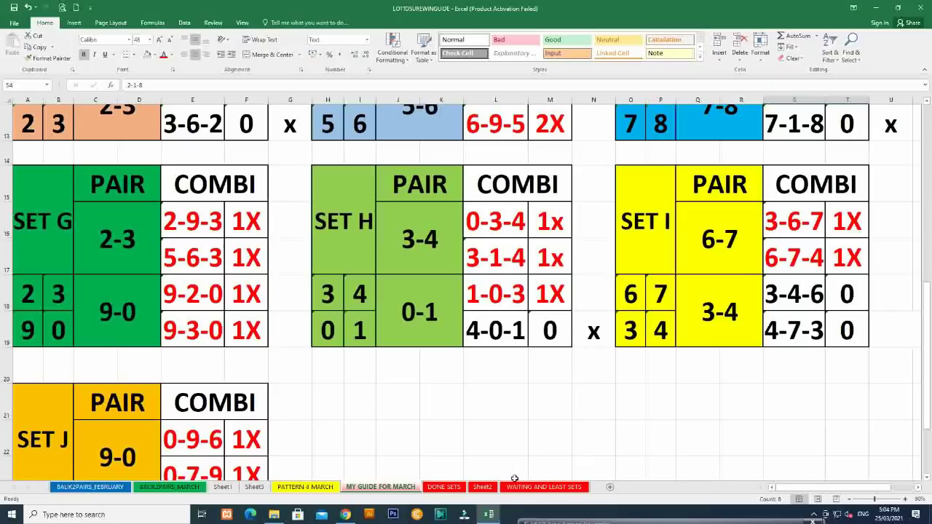
pyautogui.click(482, 486)
pyautogui.click(62, 365)
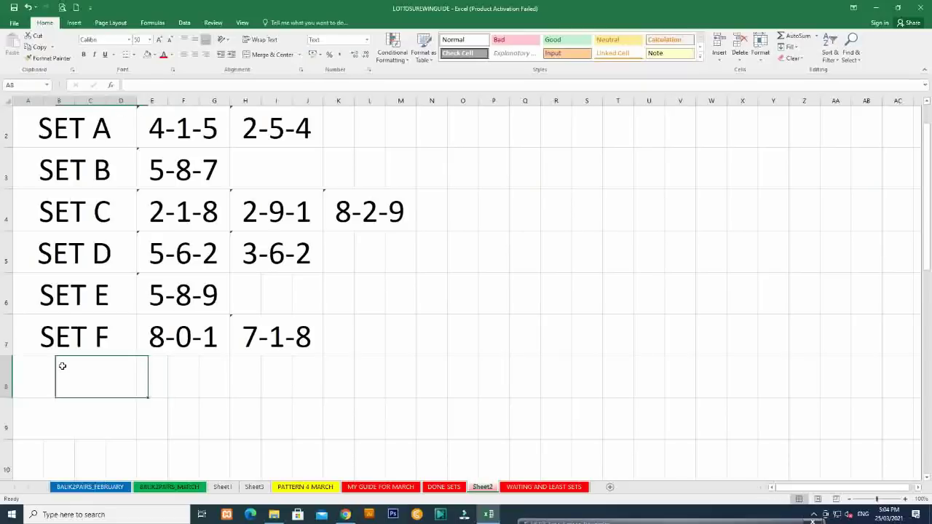
pyautogui.write('SET H')
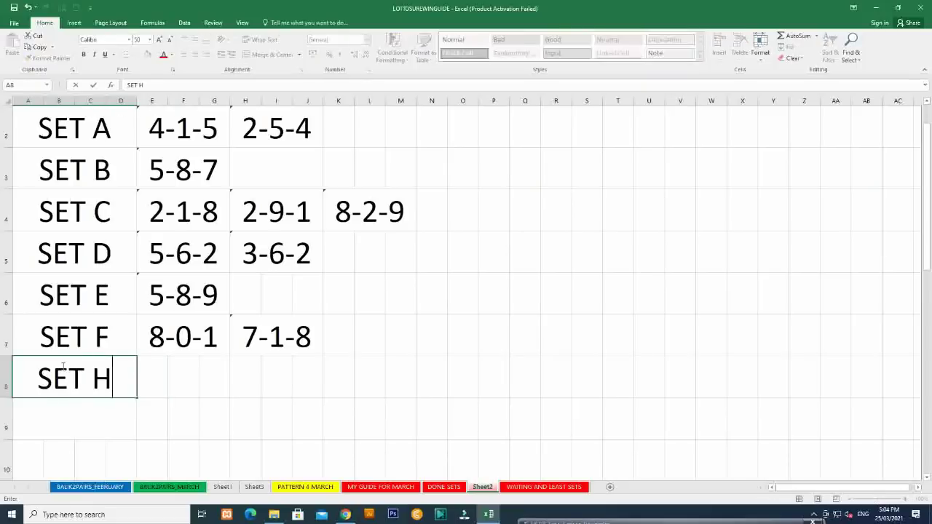
# Merge and centre E8 to G8 and enter 4-0-1 beside SET H
pyautogui.click(216, 366)
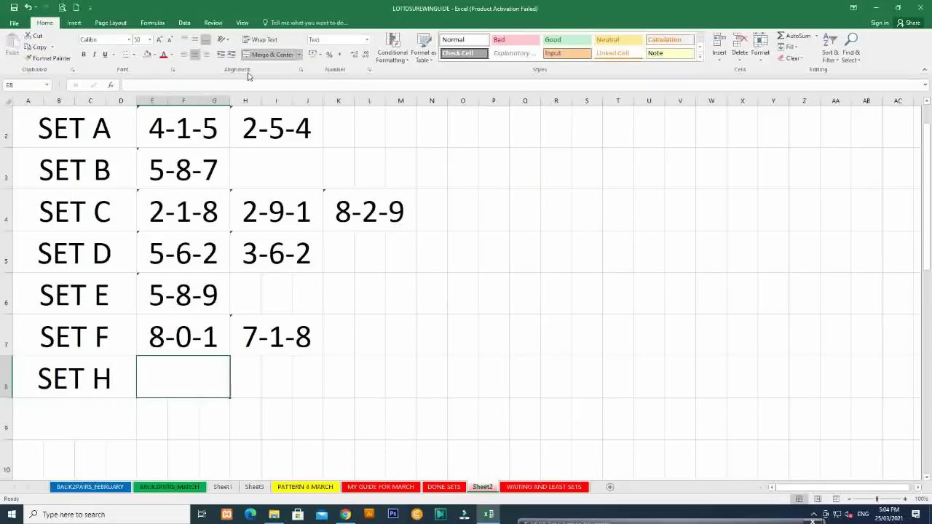
pyautogui.write('4-')
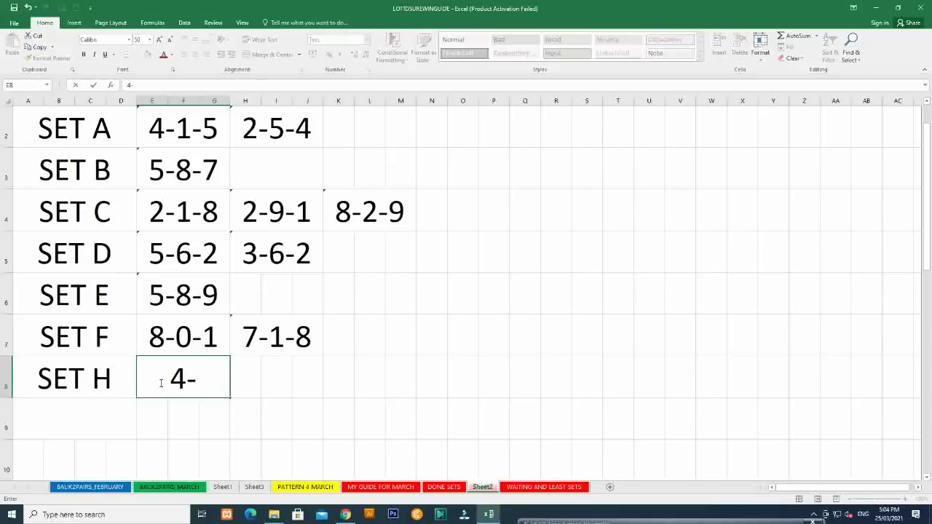
pyautogui.write('0-1')
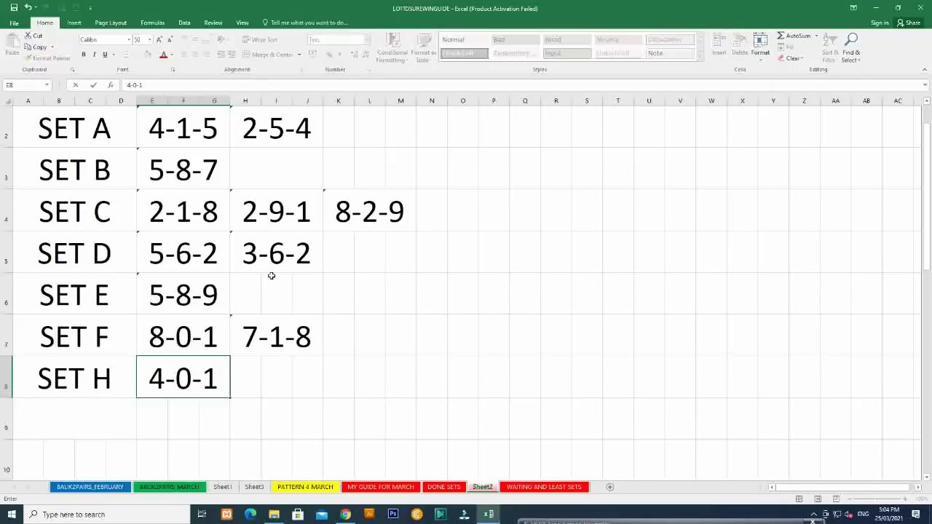
pyautogui.click(393, 430)
# Check Set I in the March guide and enter SET I in the merged block of row 9 on Sheet2
pyautogui.click(381, 486)
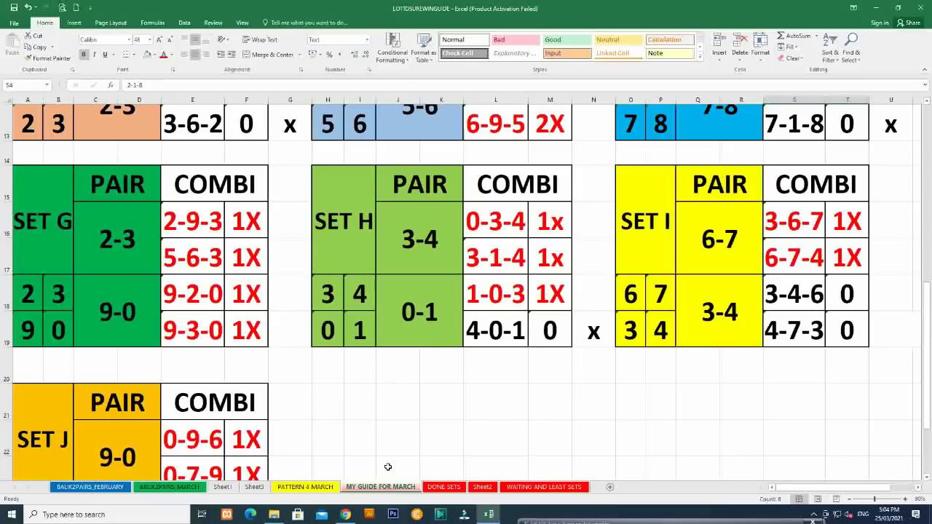
pyautogui.click(481, 487)
pyautogui.click(64, 405)
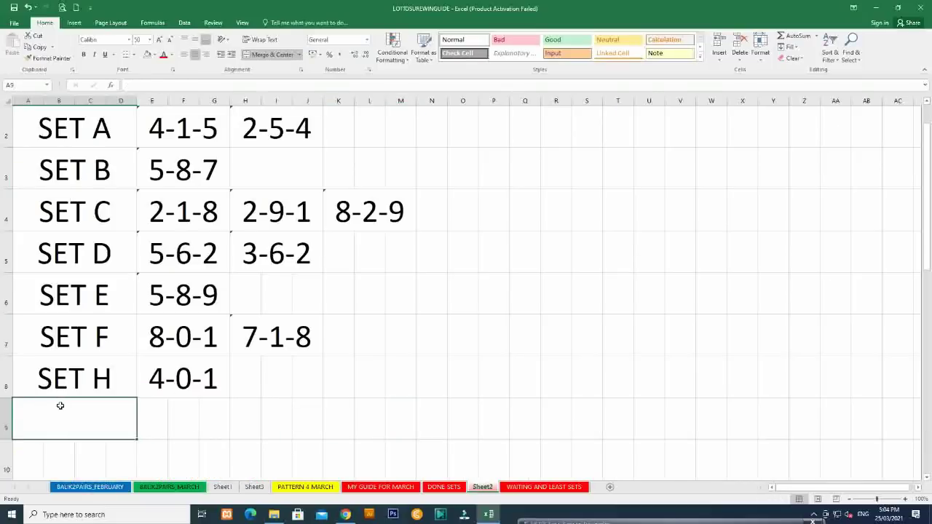
pyautogui.write('SET I')
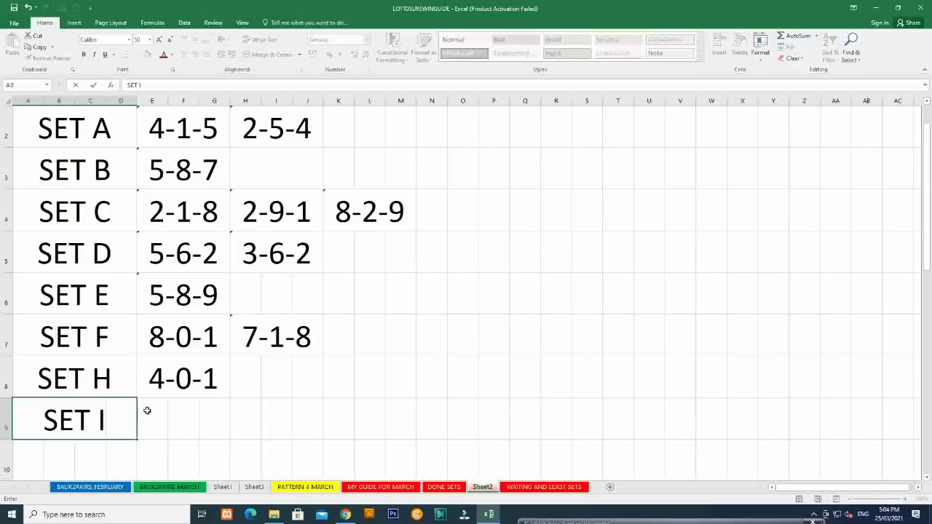
# Merge and centre E9 to G9 and H9 to J9 beside SET I
pyautogui.moveTo(146, 410); pyautogui.dragTo(313, 416)
pyautogui.click(260, 58)
pyautogui.click(270, 55)
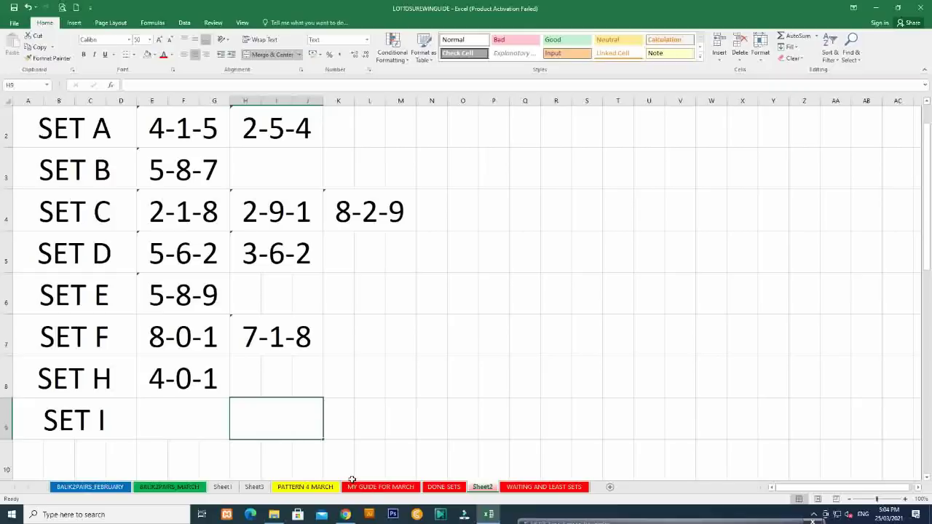
# Recheck Set I in the March guide and enter its combinations 3-4-6 and 4-7-3 in the merged blocks beside SET I
pyautogui.click(375, 488)
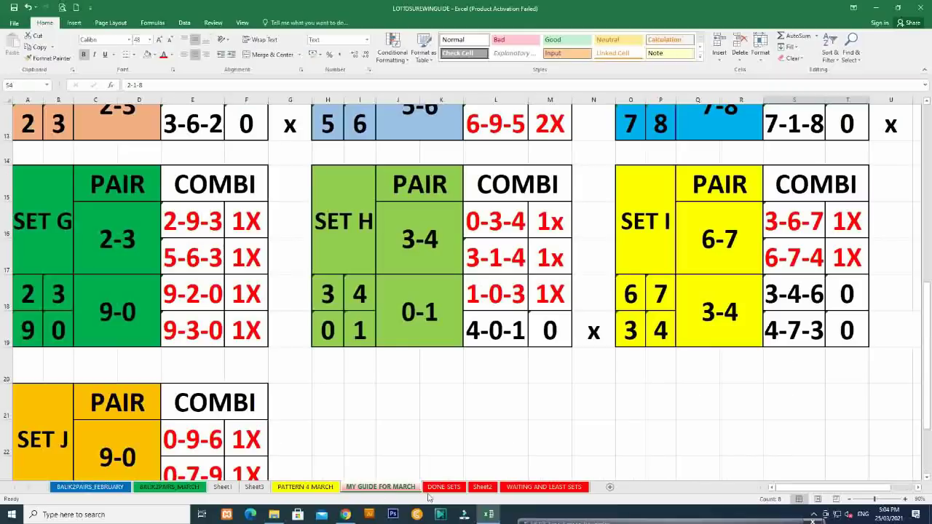
pyautogui.click(482, 487)
pyautogui.click(180, 428)
pyautogui.write('3')
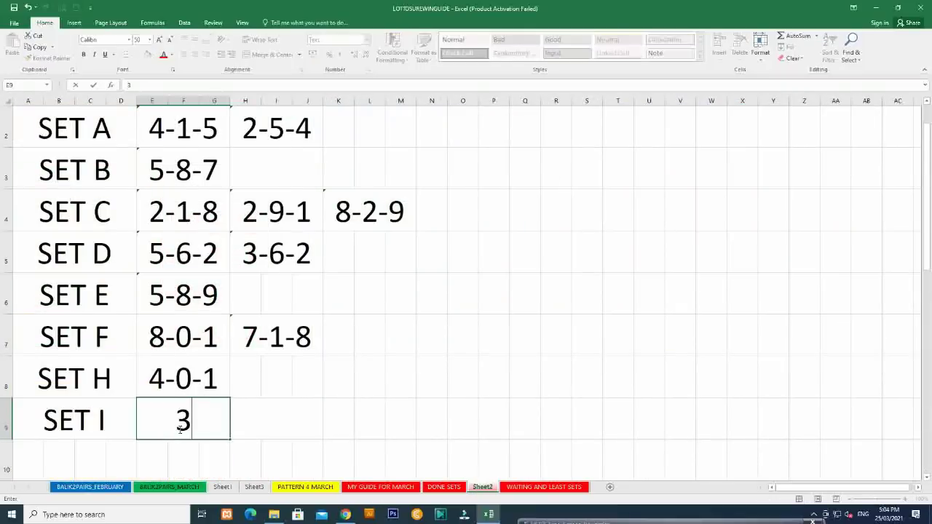
pyautogui.write('-4-6')
pyautogui.press('Tab')
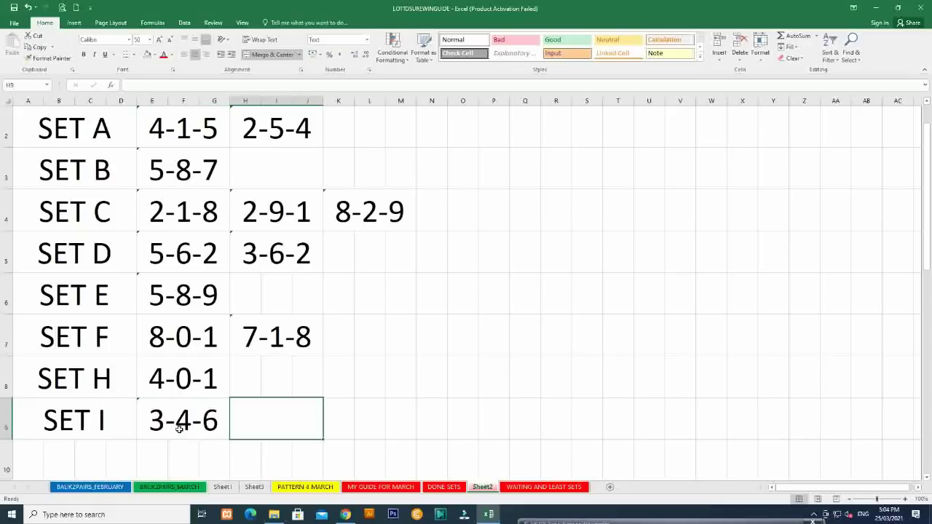
pyautogui.write('4-7-3')
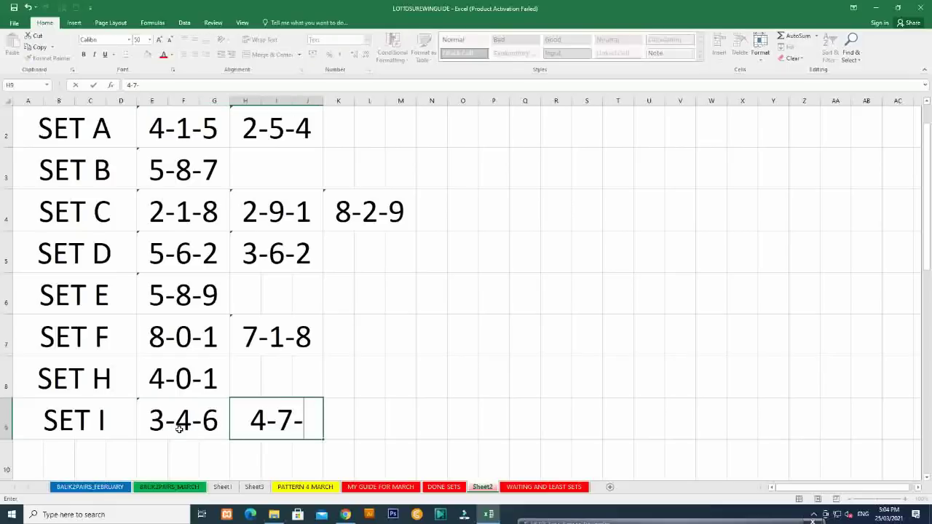
pyautogui.click(400, 422)
# Count the listed combinations one by one, from SET I back up to SET A
pyautogui.click(192, 424)
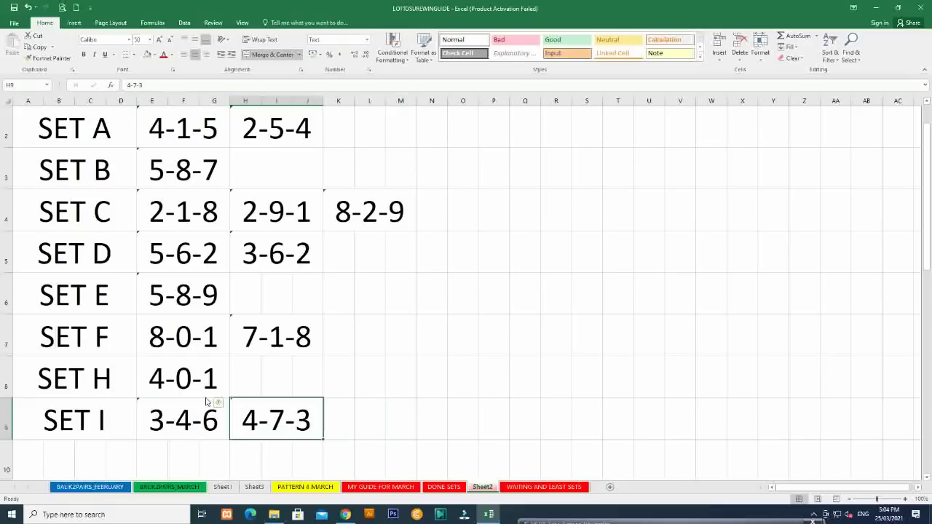
pyautogui.click(198, 388)
pyautogui.click(208, 344)
pyautogui.click(247, 337)
pyautogui.click(197, 302)
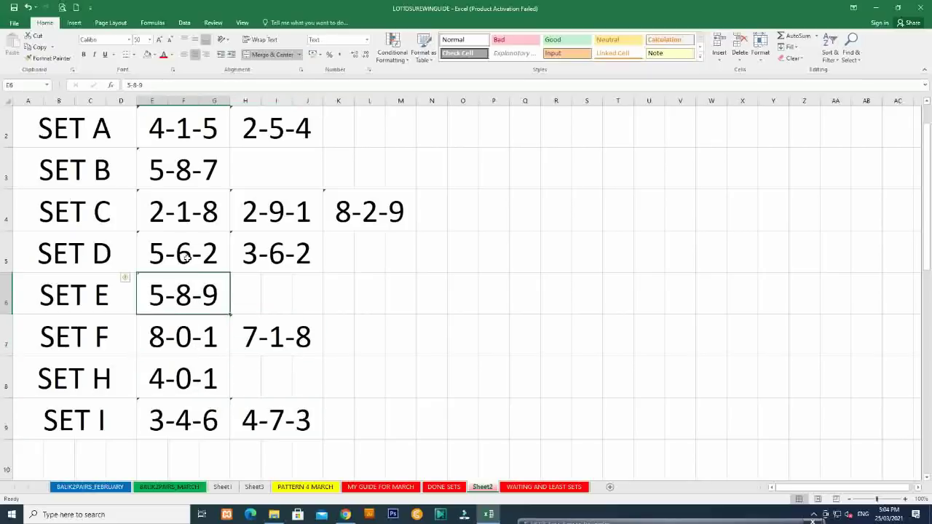
pyautogui.click(188, 258)
pyautogui.click(246, 246)
pyautogui.click(250, 211)
pyautogui.click(202, 210)
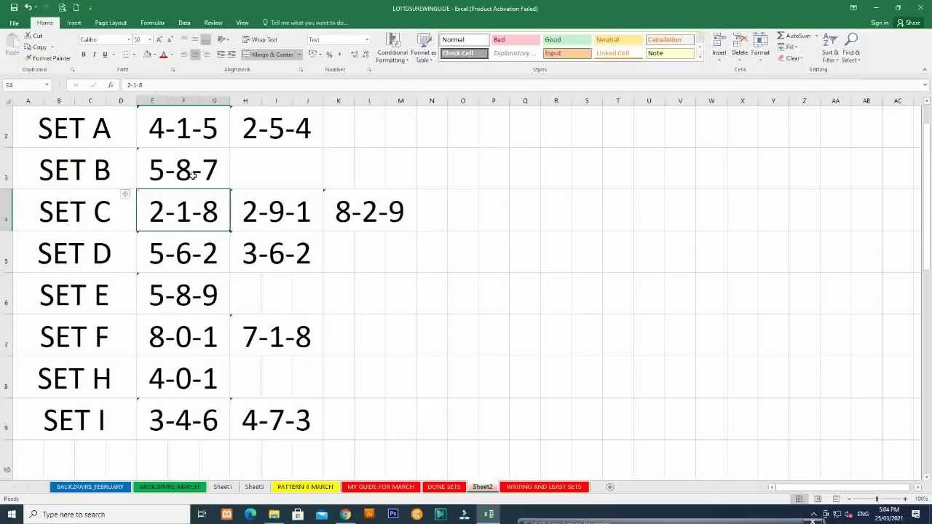
pyautogui.click(188, 175)
pyautogui.scroll(1, 186, 178)
pyautogui.click(186, 178)
pyautogui.click(277, 171)
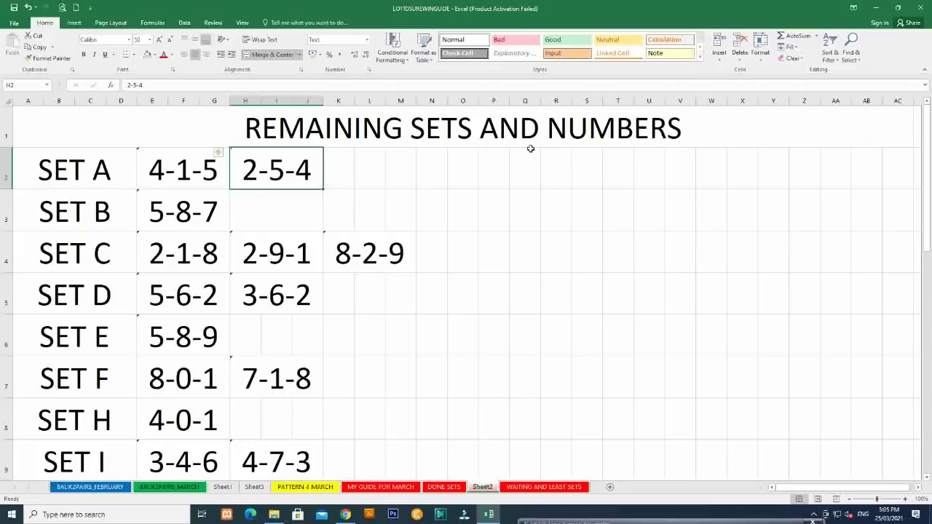
# Increase the height of row 1 to about double so the sheet title has room for a second line
pyautogui.doubleClick(684, 128)
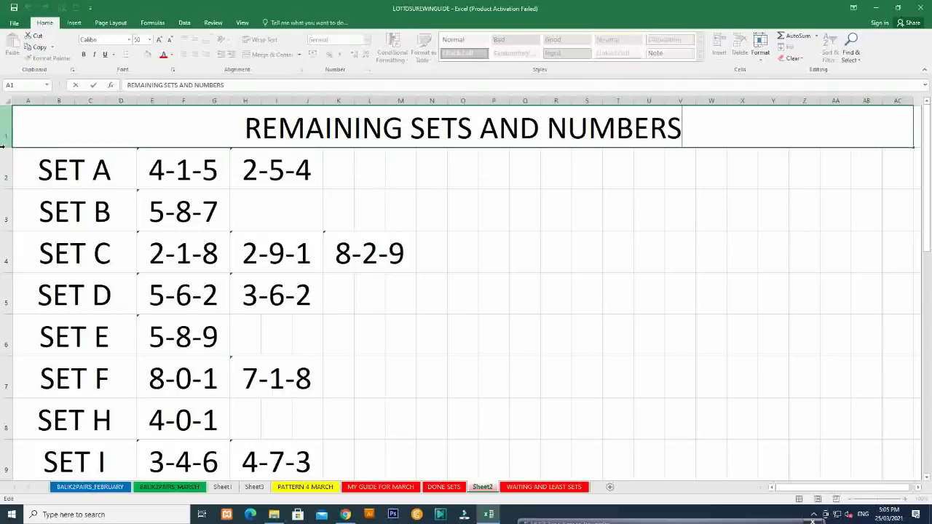
pyautogui.moveTo(6, 147); pyautogui.dragTo(5, 187)
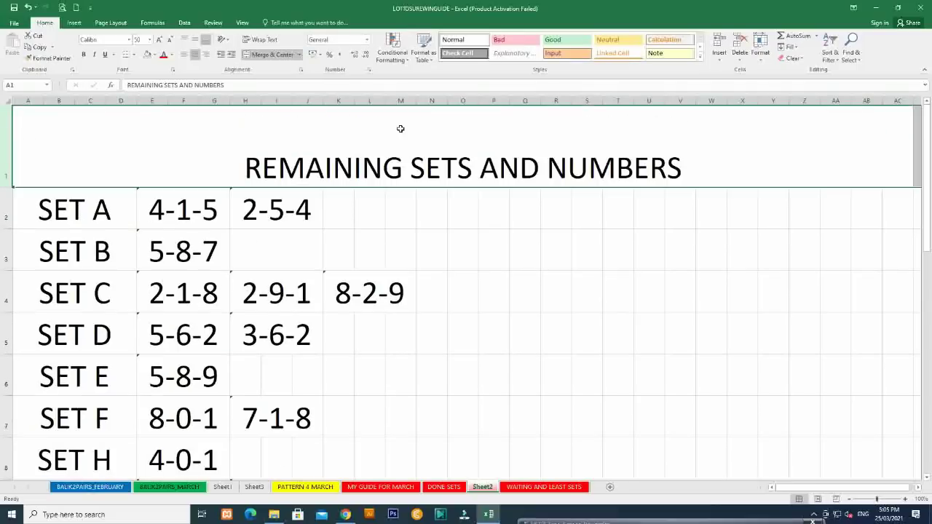
pyautogui.doubleClick(708, 174)
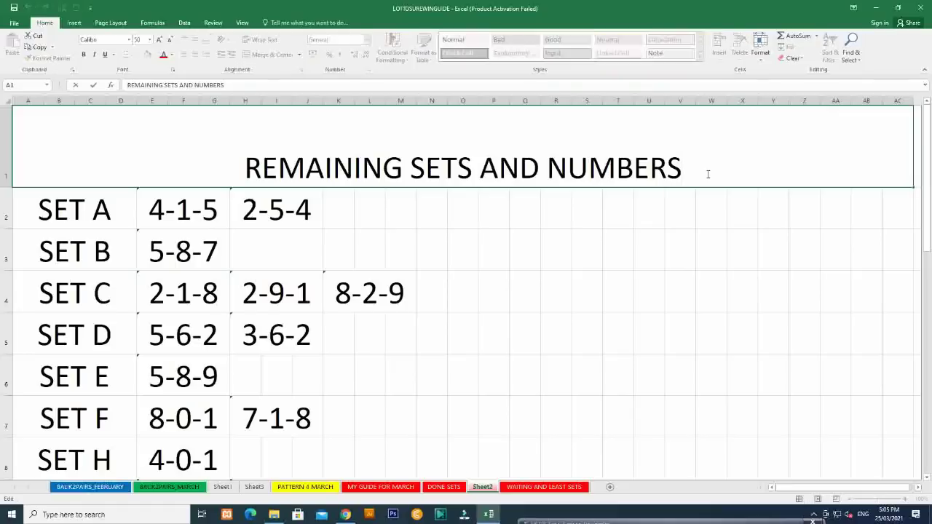
pyautogui.press('Return')
pyautogui.click(532, 130)
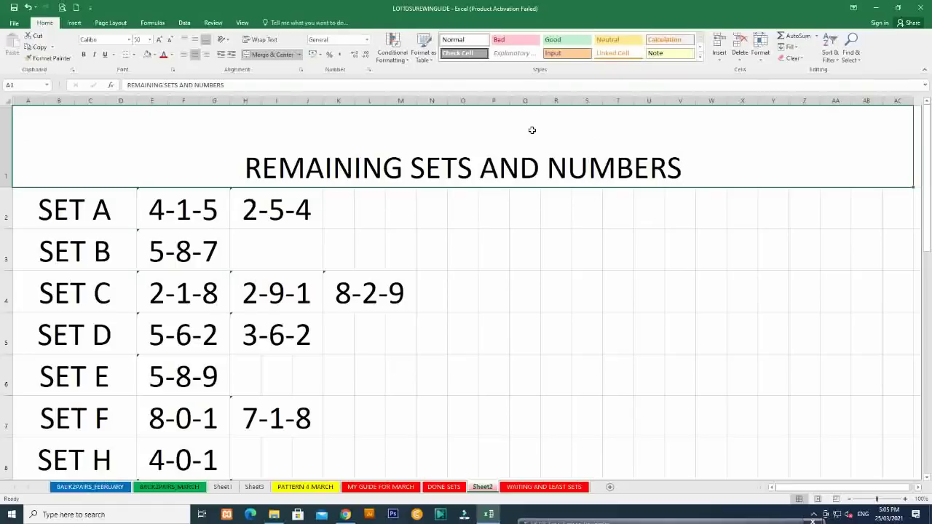
# Append (14 NUMBERS REMAINING TO BET THIS MONTH OF MARCH) to the REMAINING SETS AND NUMBERS title in row 1
pyautogui.click(705, 168)
pyautogui.doubleClick(697, 165)
pyautogui.write('(')
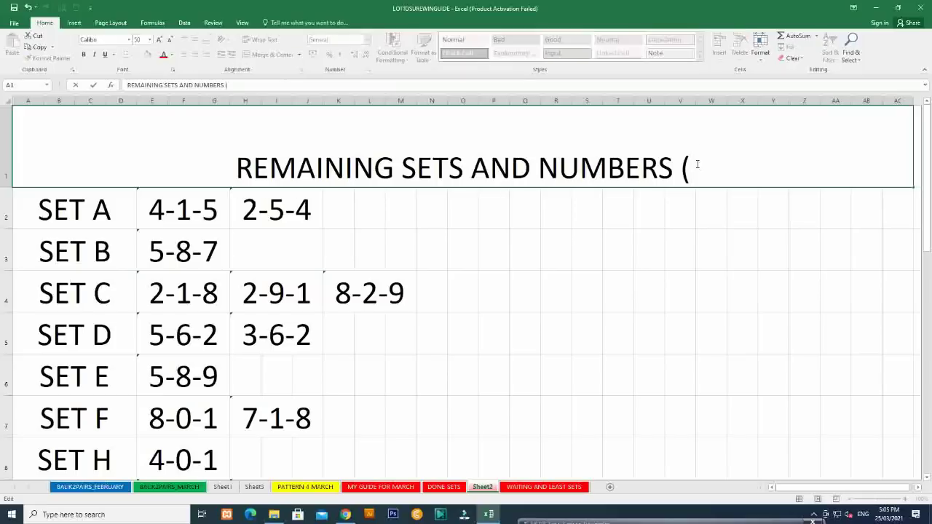
pyautogui.write('14 NUMBER')
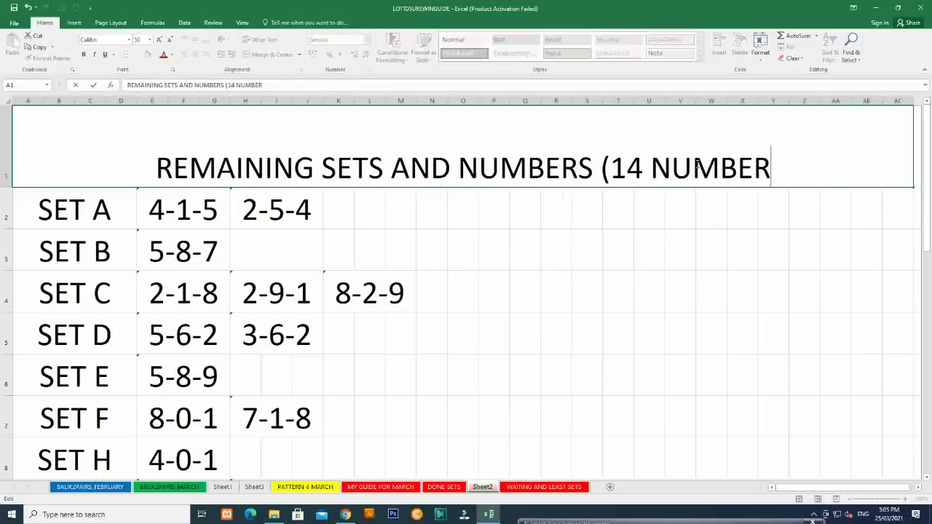
pyautogui.write('S REMA')
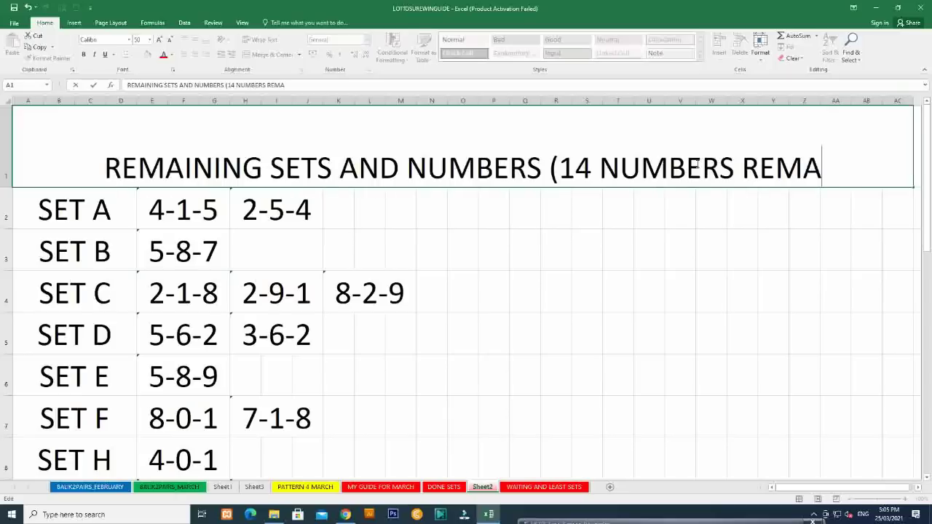
pyautogui.write('INING TO ')
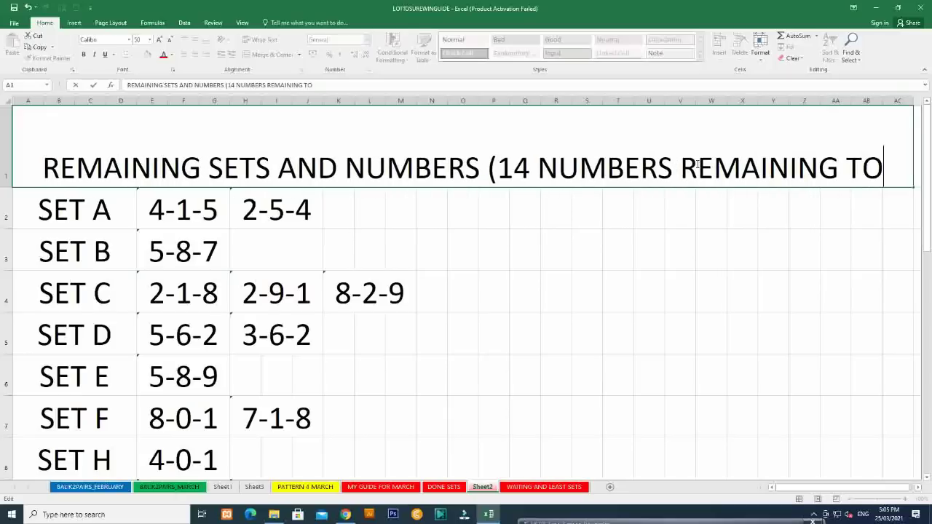
pyautogui.write('BET T')
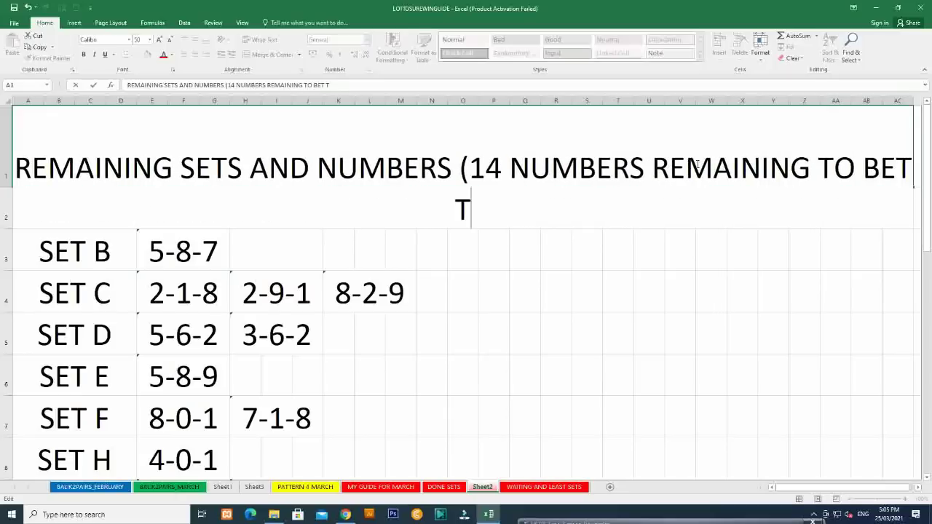
pyautogui.write('HIS MONT')
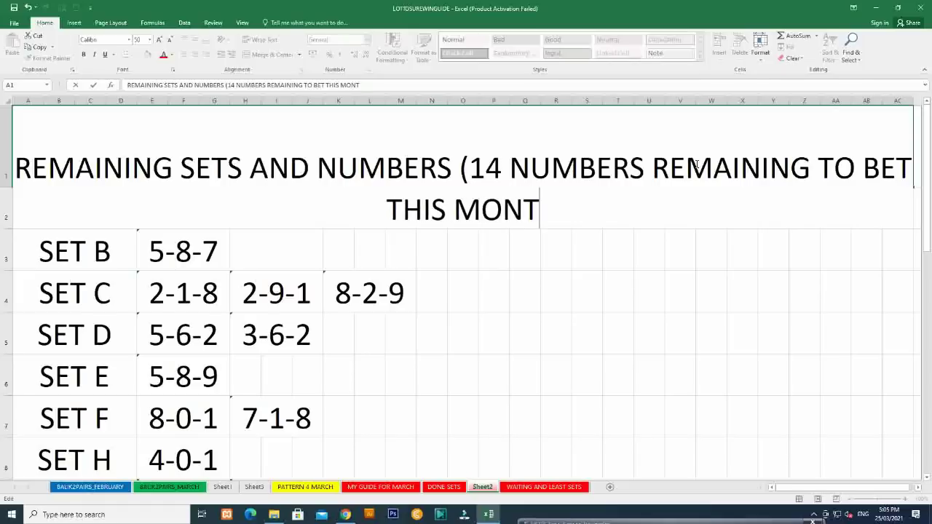
pyautogui.write('H OF M')
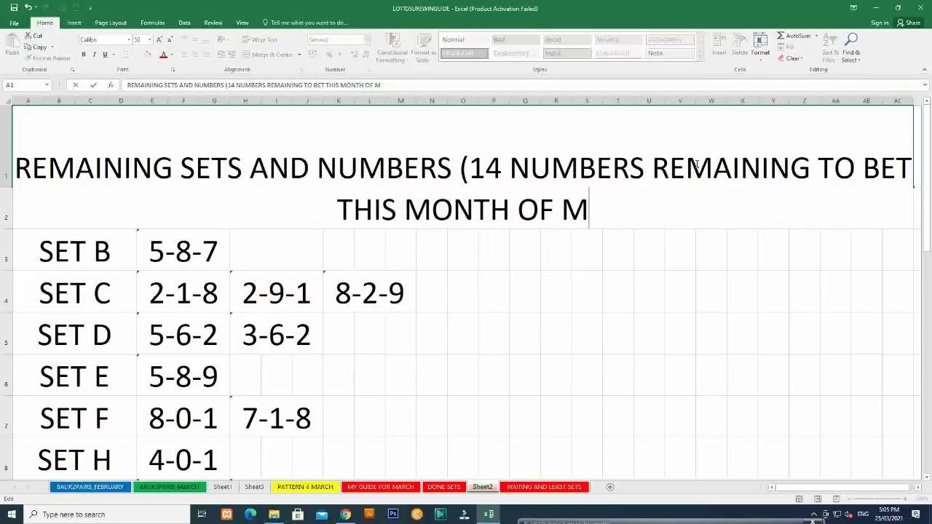
pyautogui.write('ARCH)')
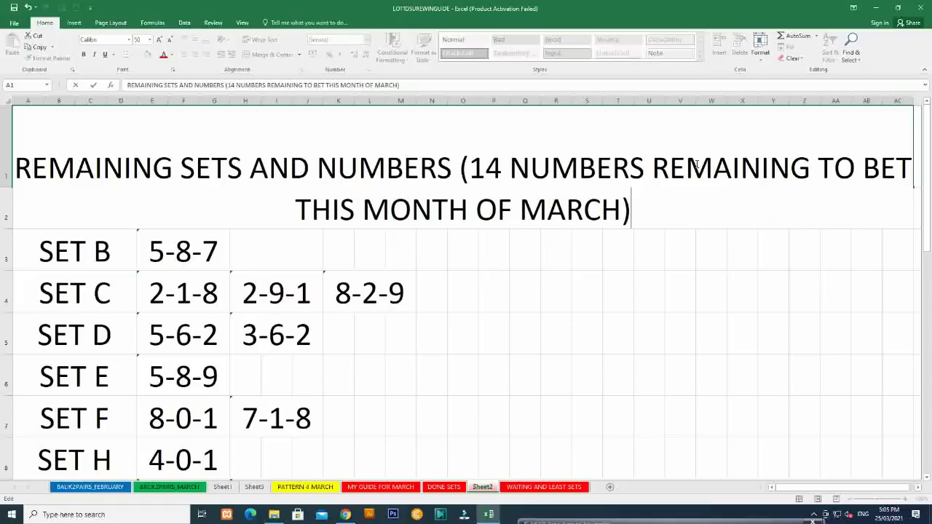
pyautogui.press('Return')
# Turn on text wrapping for the title cell in row 1 through its cell format settings
pyautogui.click(487, 153)
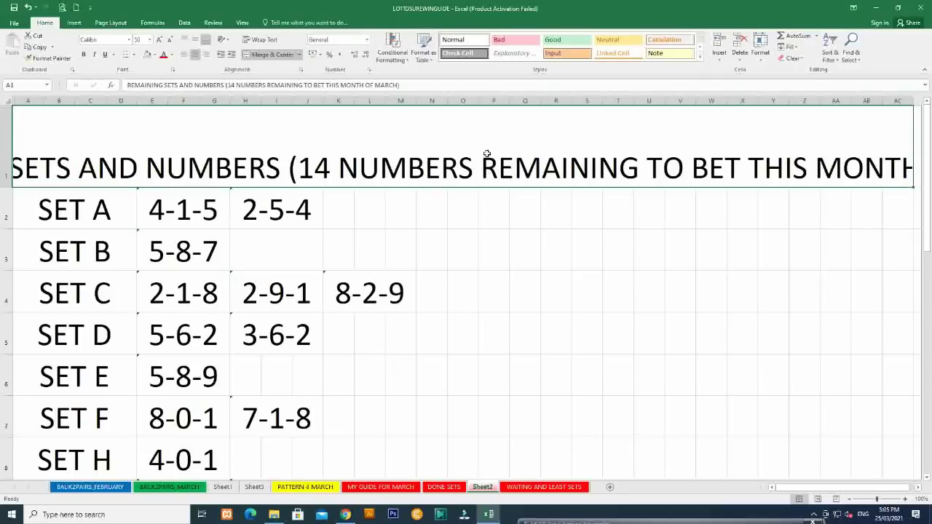
pyautogui.rightClick(438, 140)
pyautogui.click(458, 306)
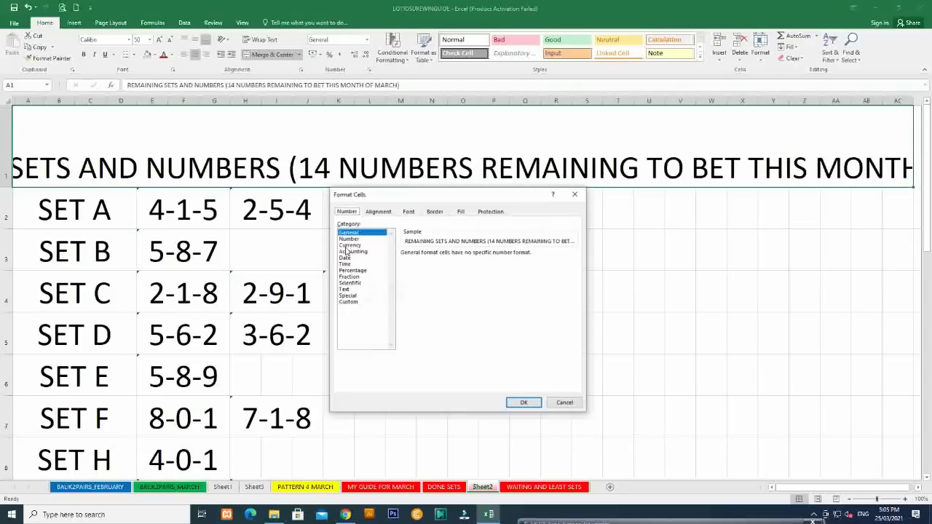
pyautogui.click(377, 211)
pyautogui.click(360, 294)
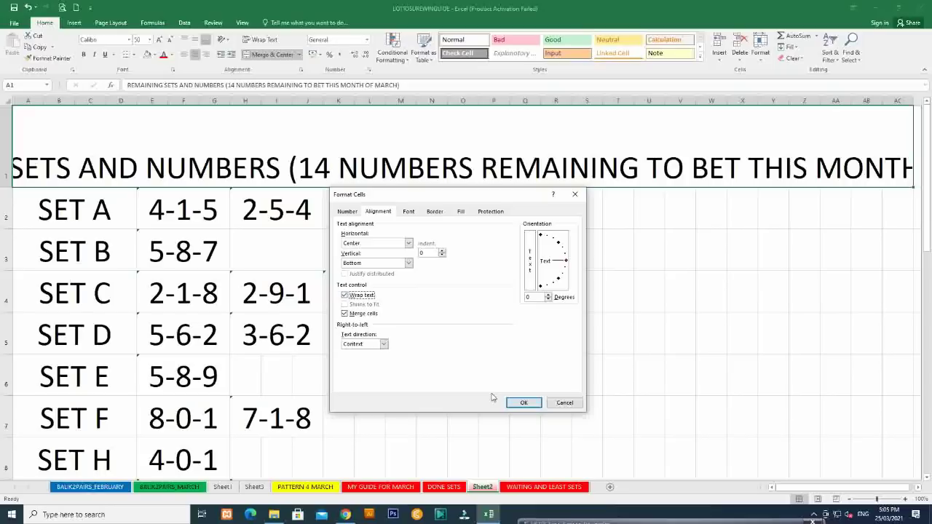
pyautogui.click(523, 404)
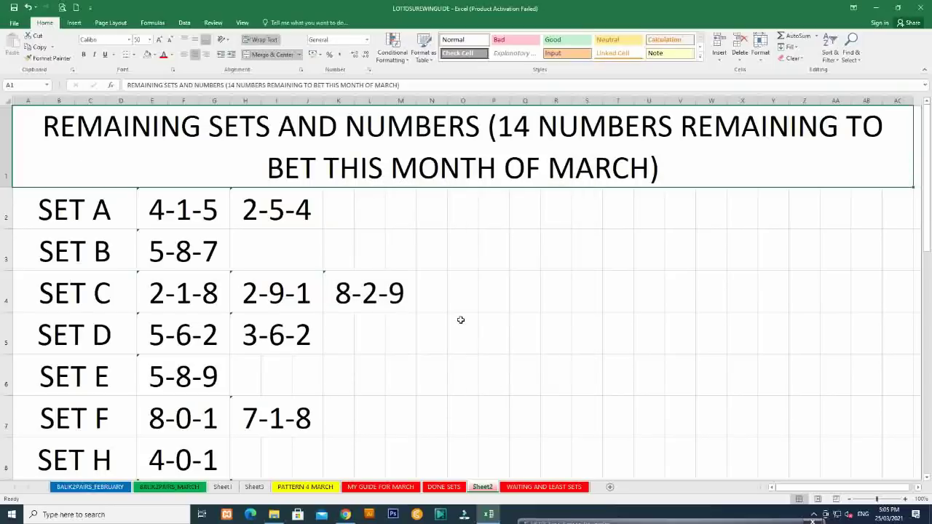
# Make the REMAINING SETS AND NUMBERS title in row 1 bold
pyautogui.hotkey('ctrl', 'b')
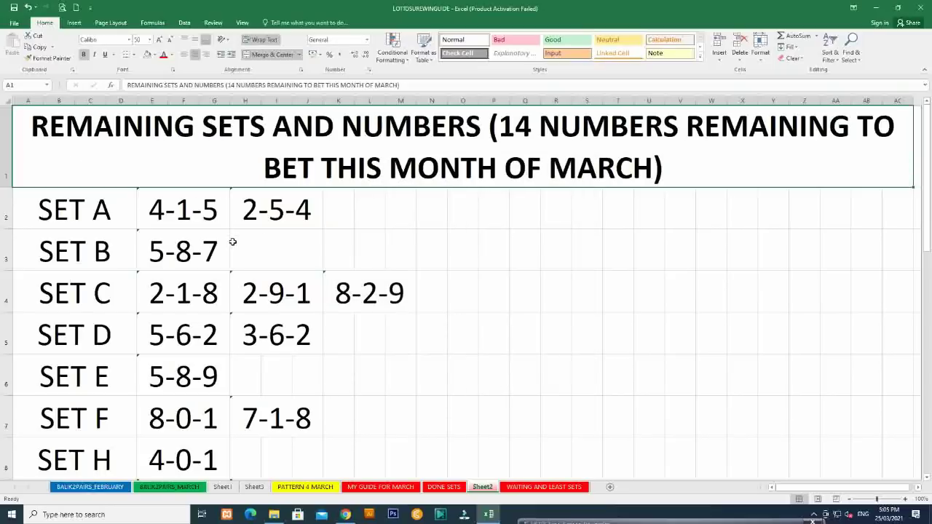
pyautogui.scroll(-1, 248, 241)
pyautogui.scroll(1, 255, 244)
pyautogui.moveTo(198, 188); pyautogui.dragTo(429, 443)
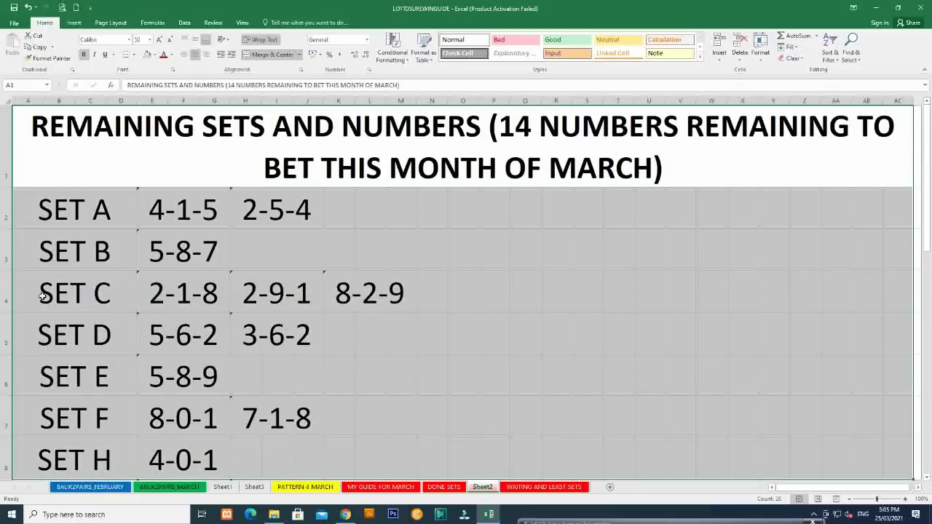
pyautogui.moveTo(44, 212); pyautogui.dragTo(228, 370)
pyautogui.click(250, 378)
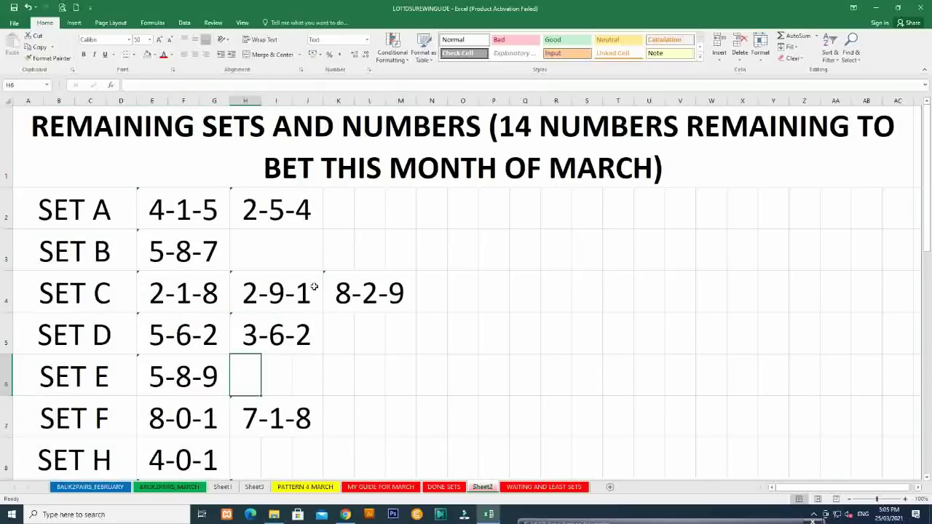
# Merge and center the blank cells in columns K to M separately for the SET A, SET B and SET D rows
pyautogui.moveTo(336, 216); pyautogui.dragTo(394, 206)
pyautogui.click(272, 55)
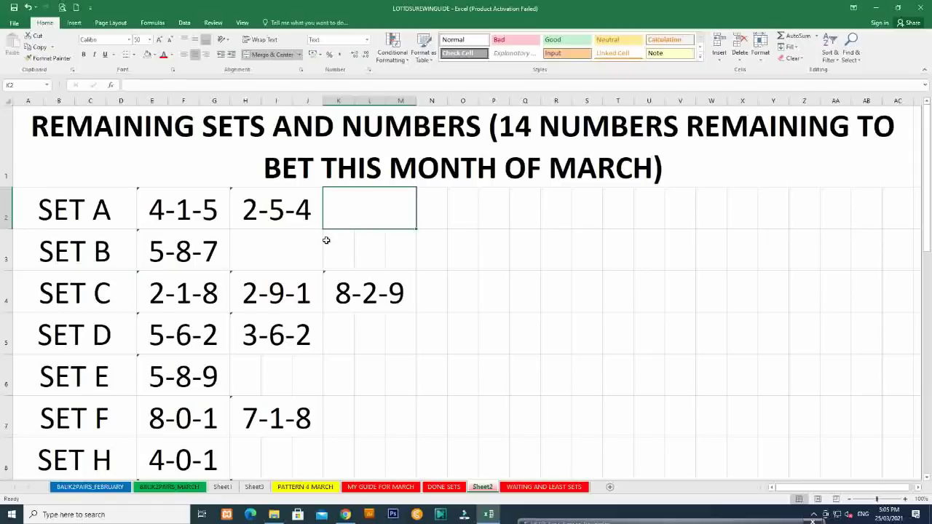
pyautogui.moveTo(326, 241); pyautogui.dragTo(391, 239)
pyautogui.click(272, 55)
pyautogui.moveTo(327, 330); pyautogui.dragTo(392, 330)
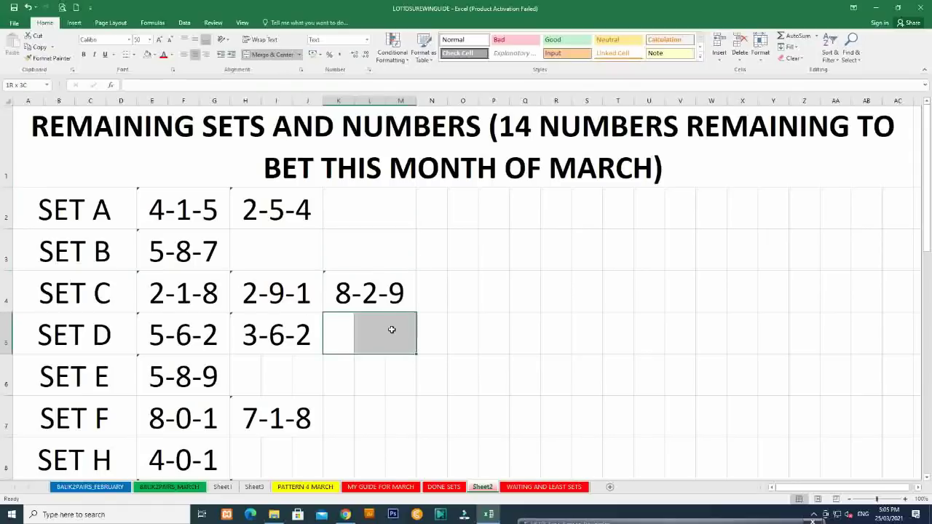
pyautogui.click(272, 55)
# Merge and center the blank cells H6:J6 and K6:M6 as two separate blocks in the SET E row
pyautogui.moveTo(250, 375); pyautogui.dragTo(401, 366)
pyautogui.click(276, 55)
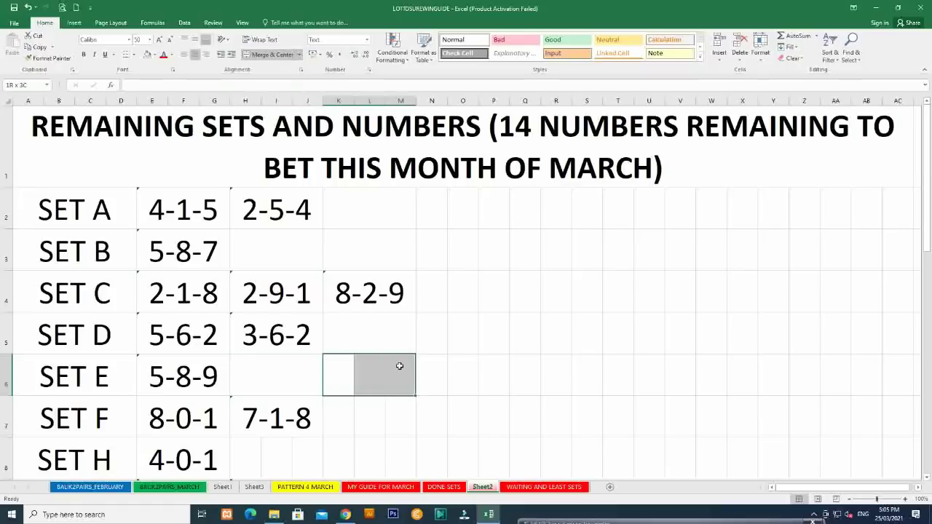
pyautogui.click(272, 55)
# Merge and center the blank blocks H8:J8 and K8:M8 in the SET H row and K7:M7 in the SET F row
pyautogui.moveTo(252, 453); pyautogui.dragTo(310, 453)
pyautogui.click(276, 61)
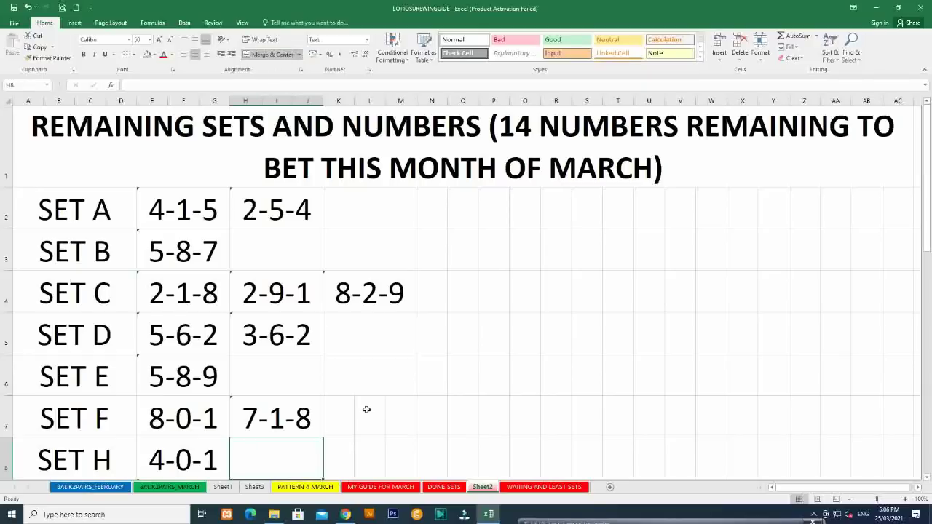
pyautogui.moveTo(348, 411); pyautogui.dragTo(404, 414)
pyautogui.click(273, 56)
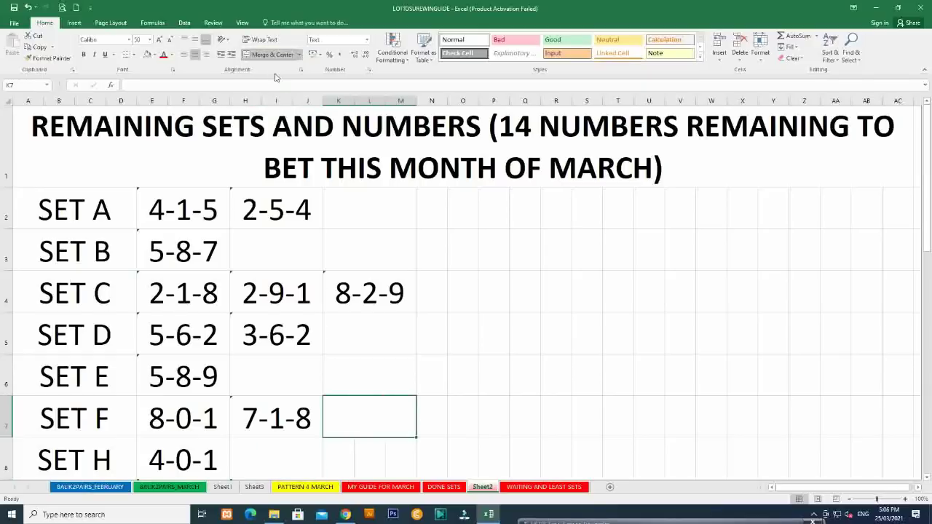
pyautogui.moveTo(326, 461); pyautogui.dragTo(401, 451)
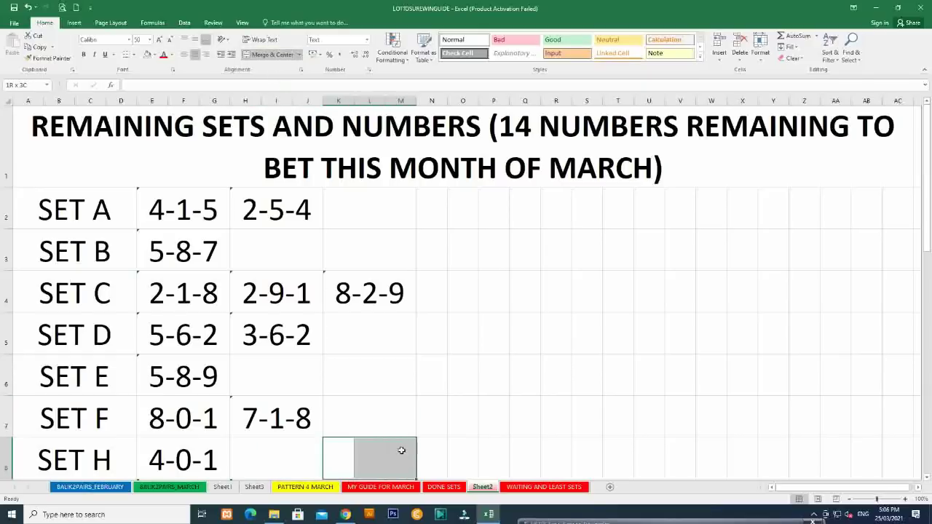
pyautogui.click(274, 56)
# Select the table of sets and combinations from SET A down through the SET H row, columns A to M
pyautogui.moveTo(58, 207); pyautogui.dragTo(362, 450)
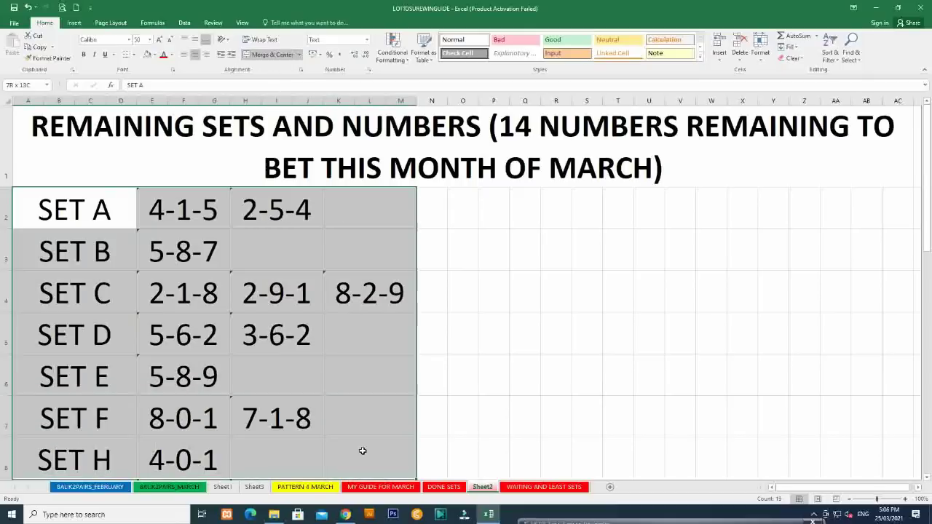